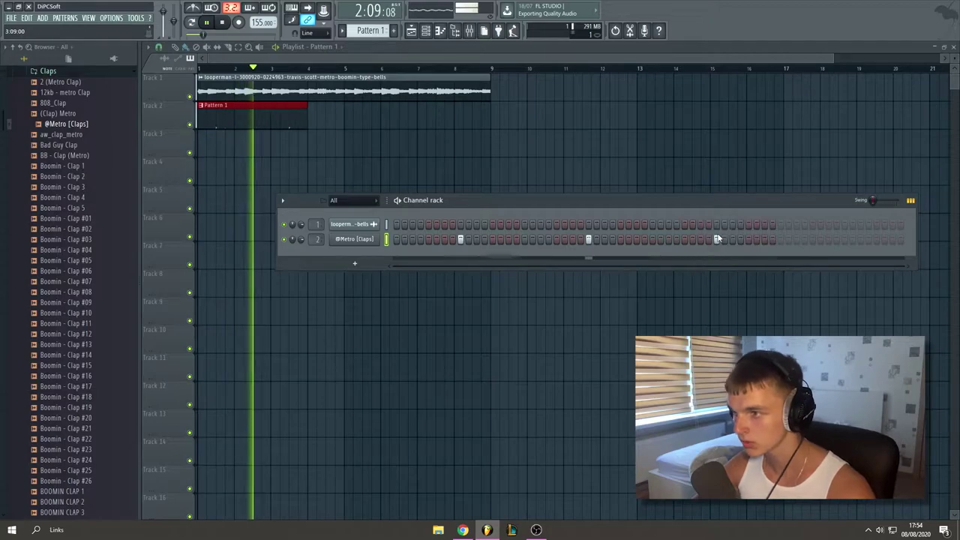
left_click(844, 238)
key("space")
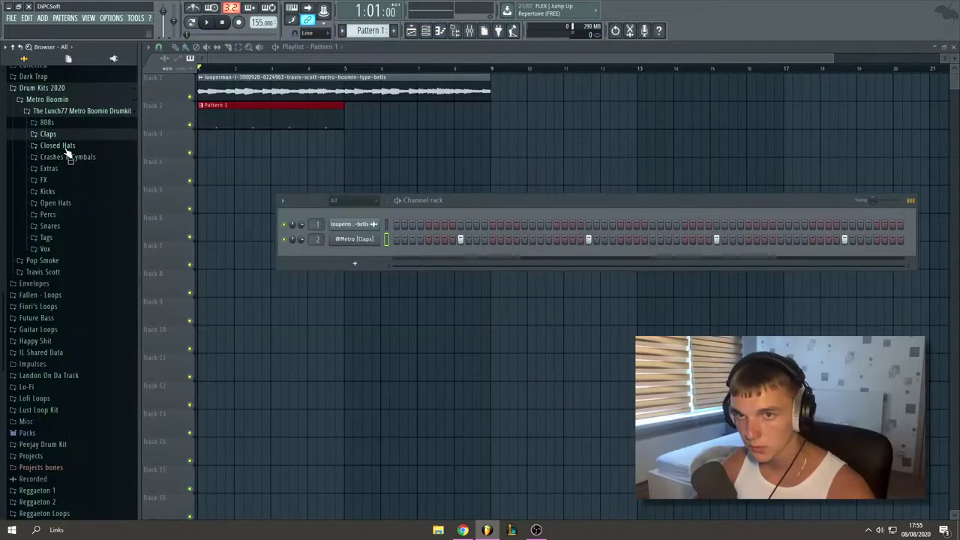
- Load Bad Hat from the Closed Hats folder and fill its pattern with C5 hits every four steps across four bars
left_click(72, 146)
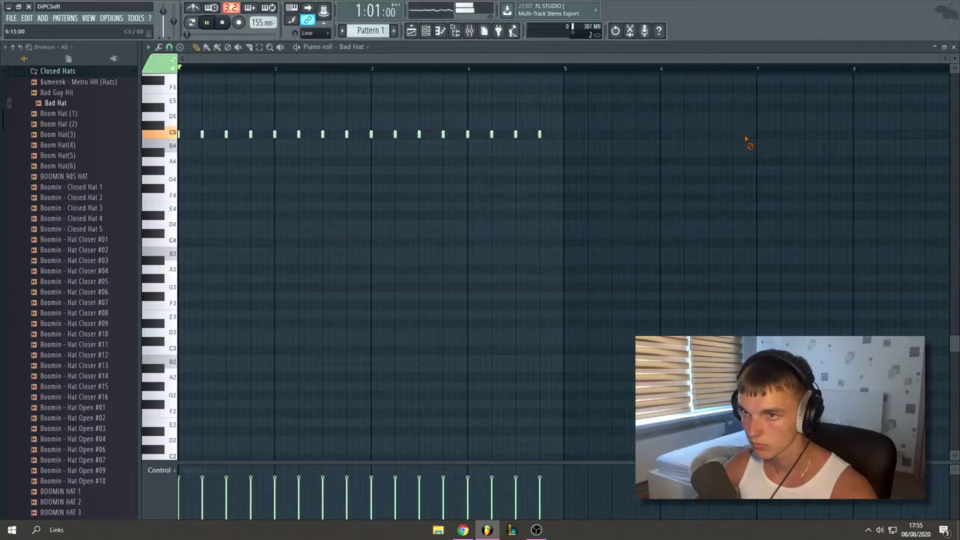
key("space")
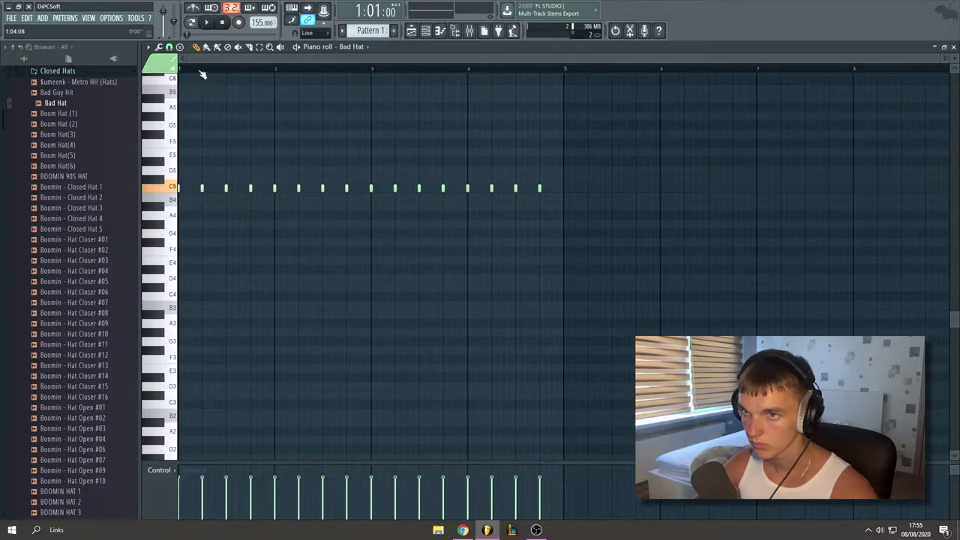
- Add a fast hi-hat roll on beat 4 of bar 1 and an extra hat between beats 1 and 2 of bar 2
scroll(244, 57, "up", 2)
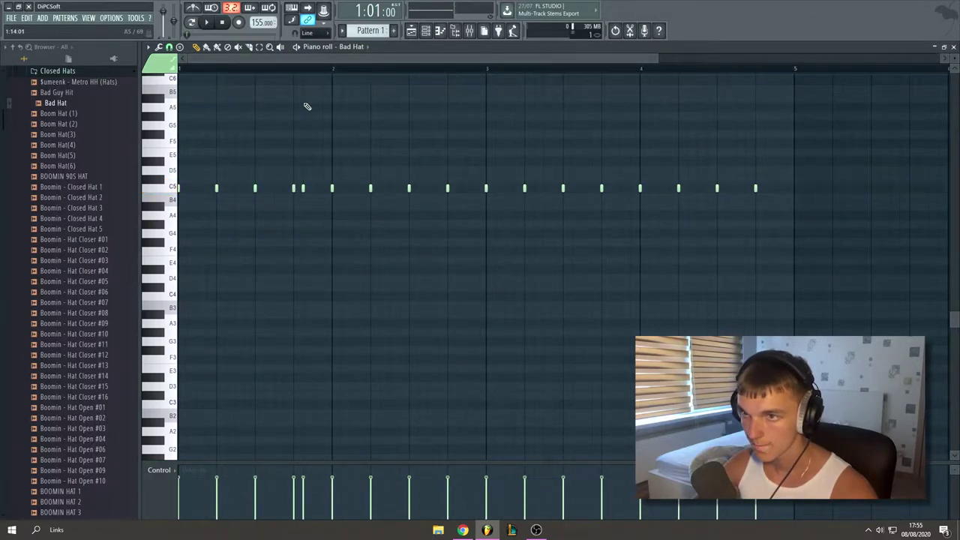
scroll(306, 69, "up", 2)
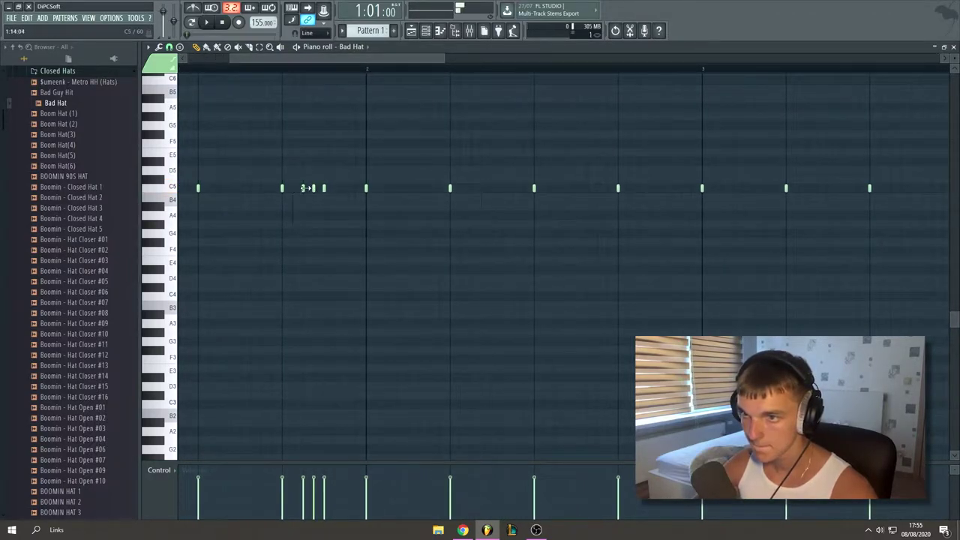
scroll(315, 71, "down", 2)
key("space")
left_click(377, 189)
scroll(443, 75, "down", 2)
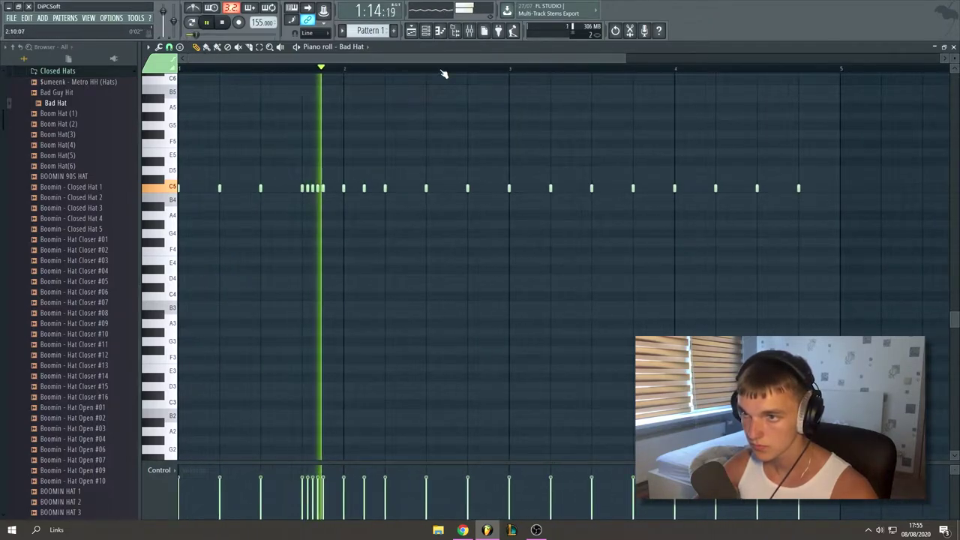
- Add a matching fast hi-hat roll on beat 4 of bar 3
scroll(454, 75, "up", 2)
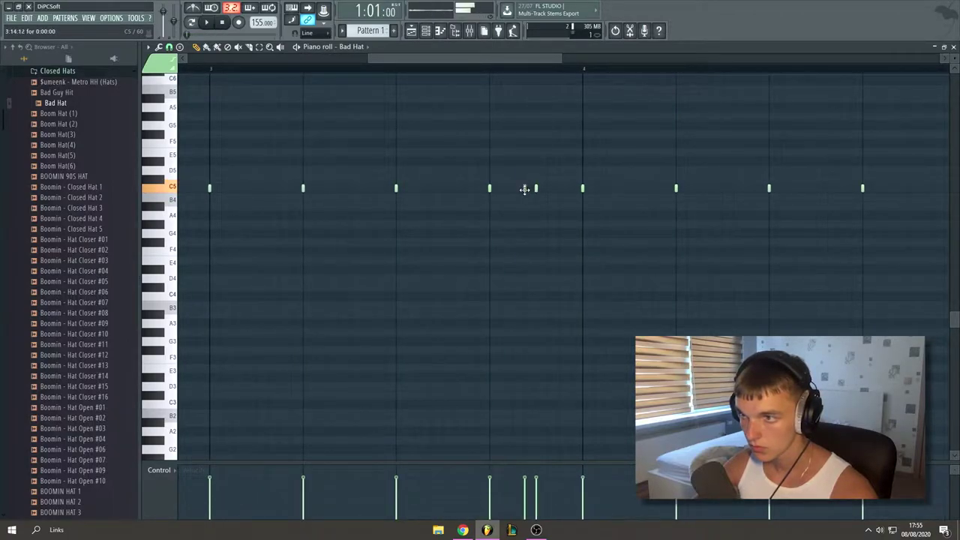
scroll(478, 75, "down", 3)
scroll(555, 78, "up", 2)
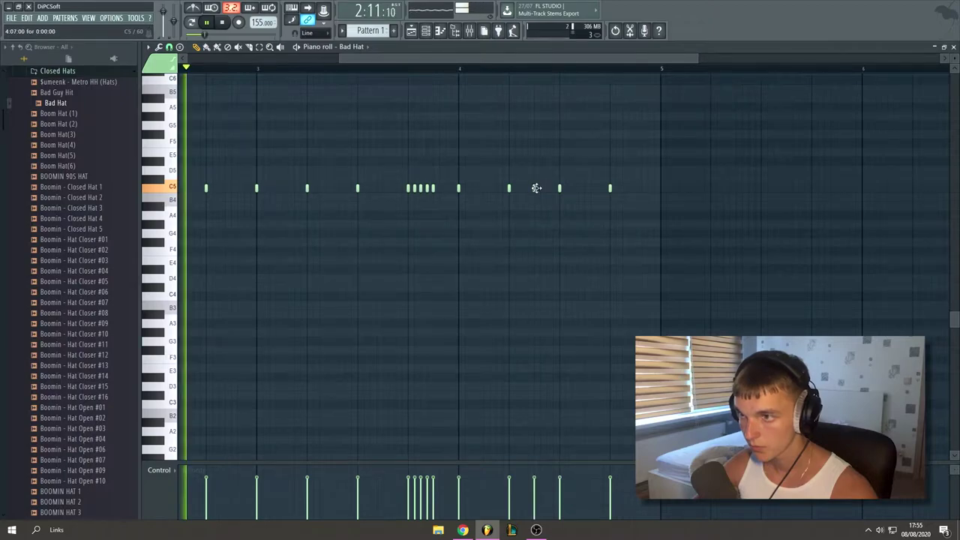
- Complete the extra off-beat hats between beats 2, 3 and 4 of bar 4, play the pattern back, and close the piano roll
left_click(585, 188)
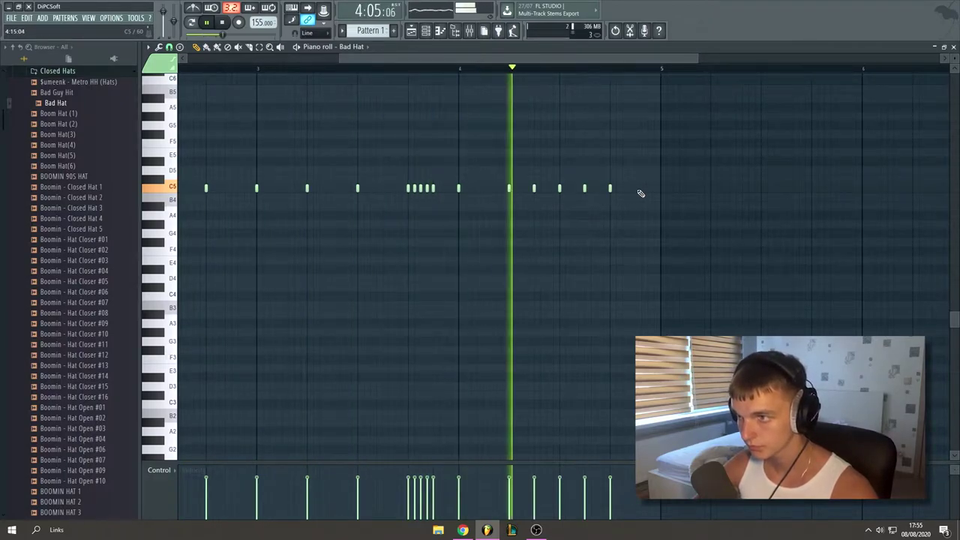
key("space")
scroll(622, 132, "down", 2)
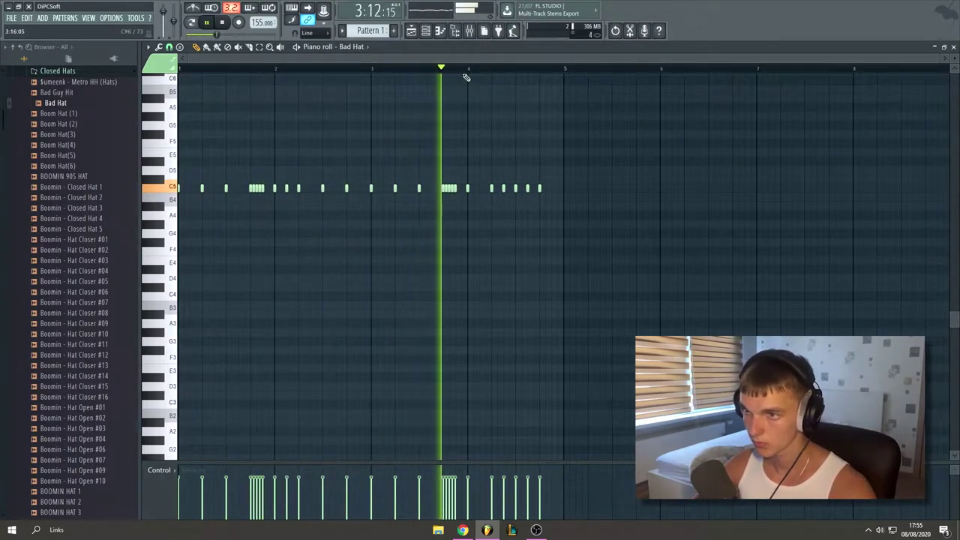
key("space")
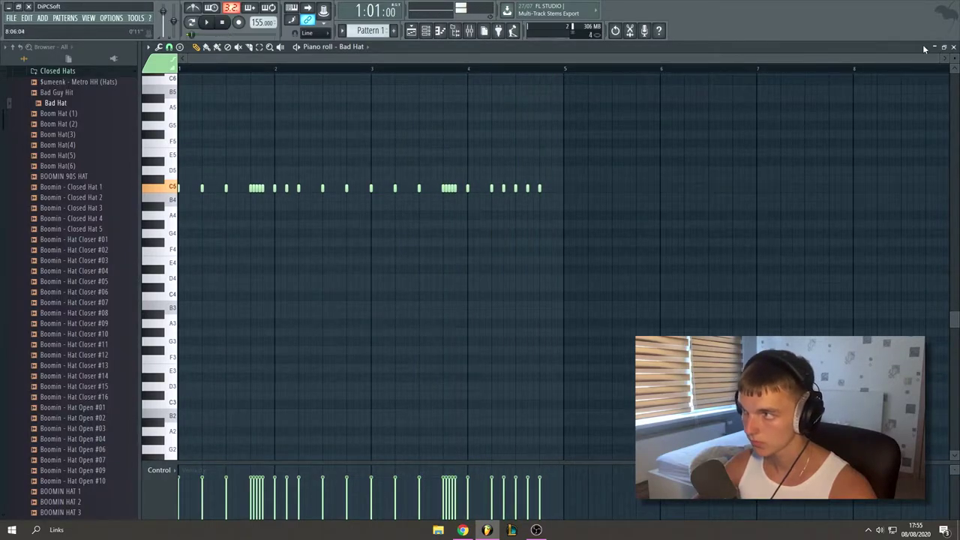
left_click(953, 47)
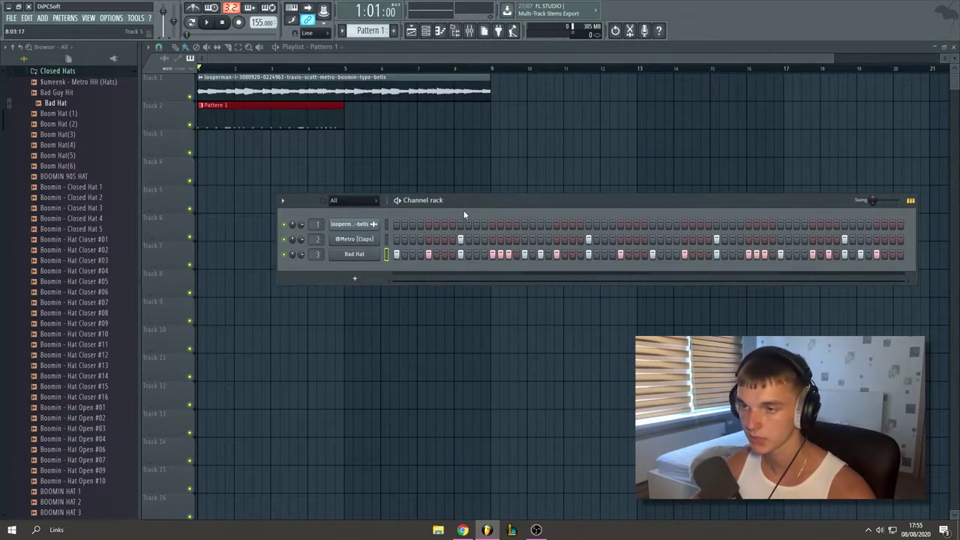
- Load the Boomin - Kick 1 sample from the Kicks folder into a new channel below Bad Hat
scroll(103, 175, "up", 5)
left_click(78, 262)
scroll(81, 272, "down", 4)
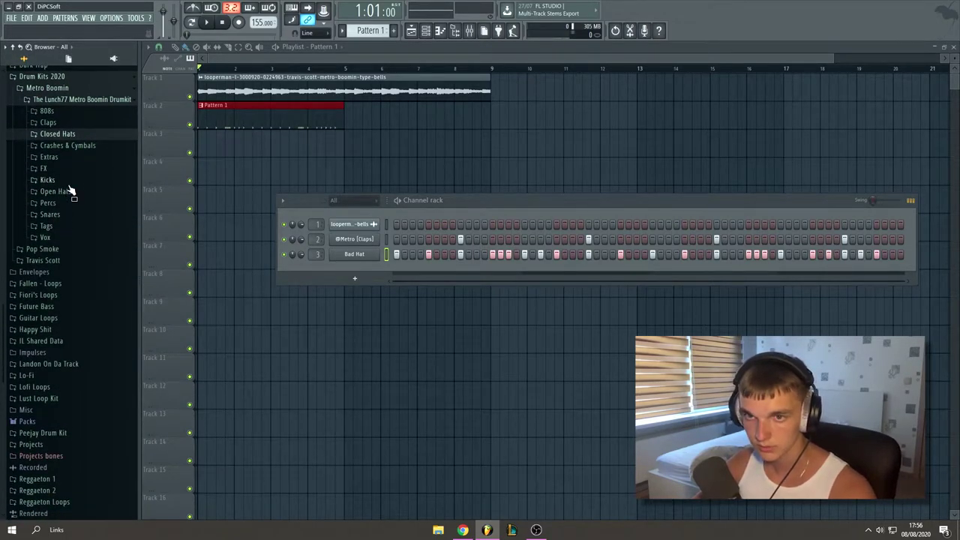
left_click(69, 183)
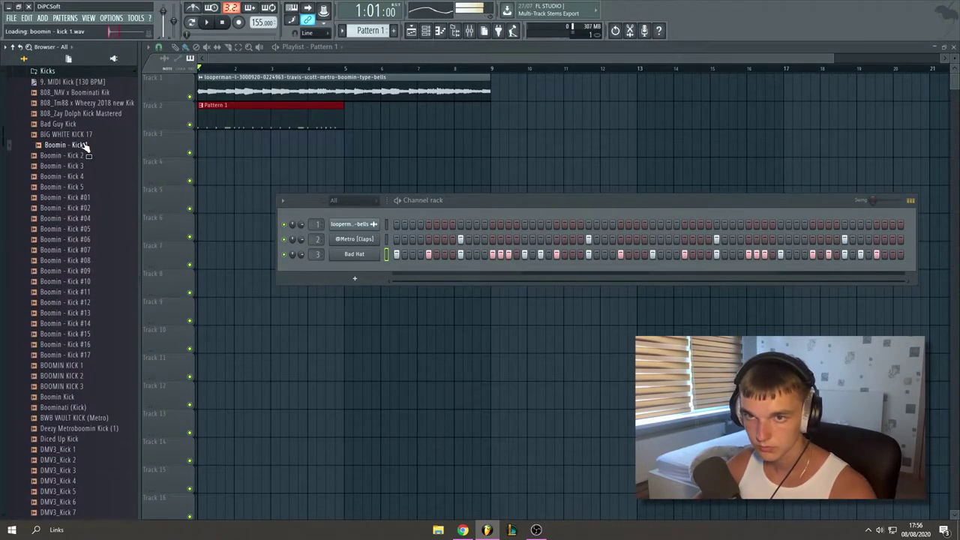
left_click_drag(128, 150, 361, 271)
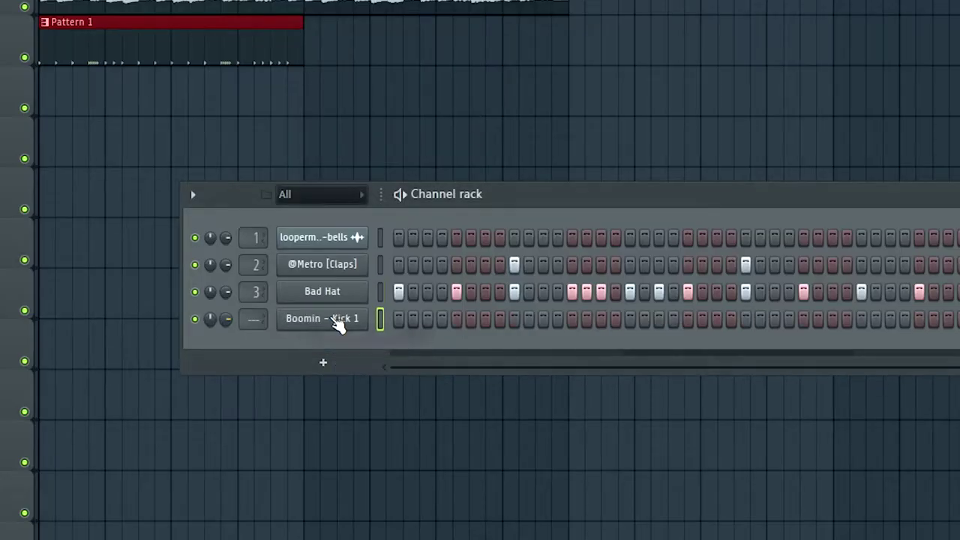
- Program kicks on steps 1, 3 and 15 of bar 1, 5 and 11 of bar 2, 1 of bar 3, and 3 and 13 of bar 4
key("space")
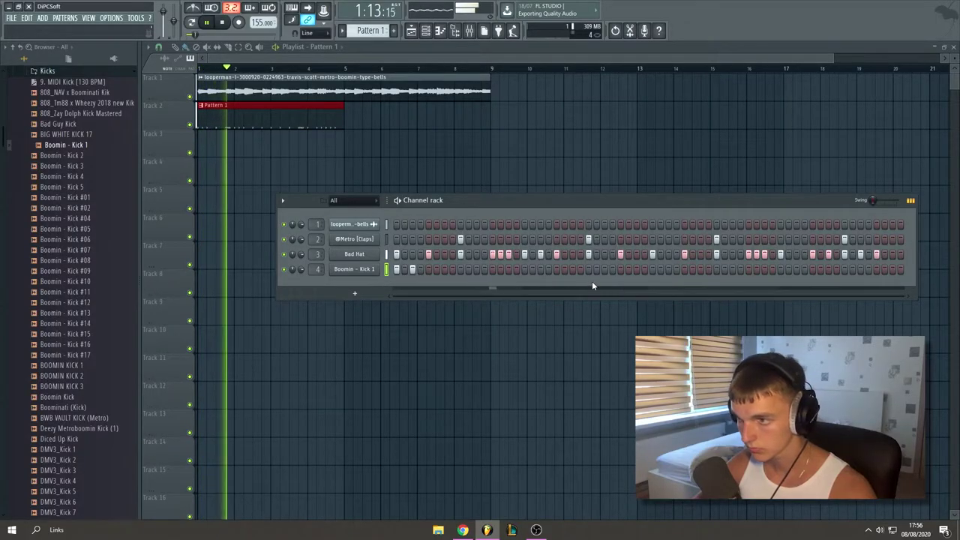
left_click(653, 269)
left_click(509, 269)
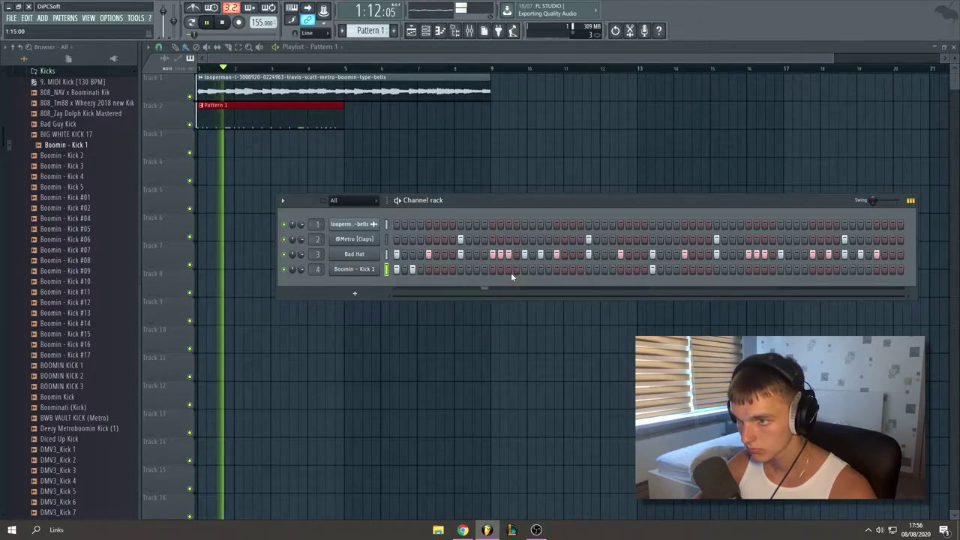
left_click(557, 270)
left_click(605, 269)
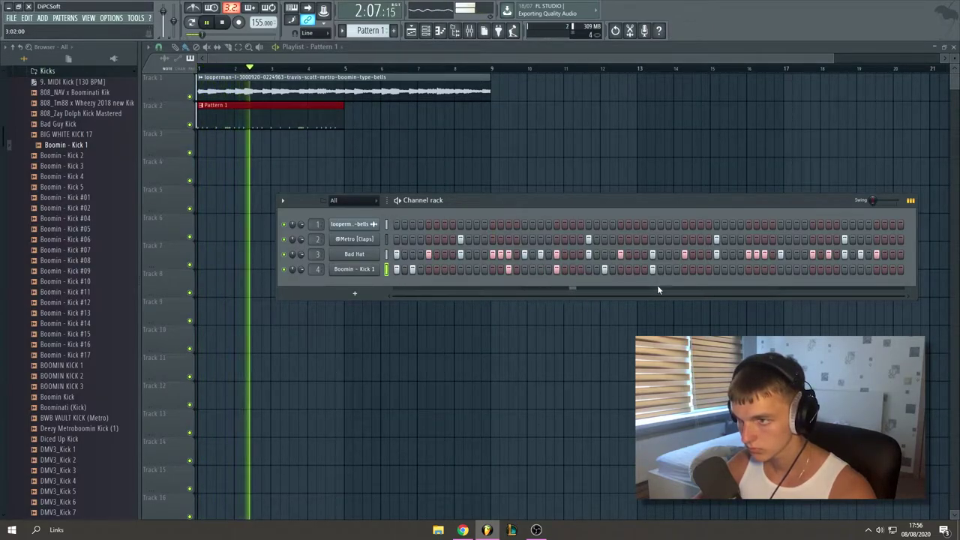
left_click(797, 270)
left_click(877, 269)
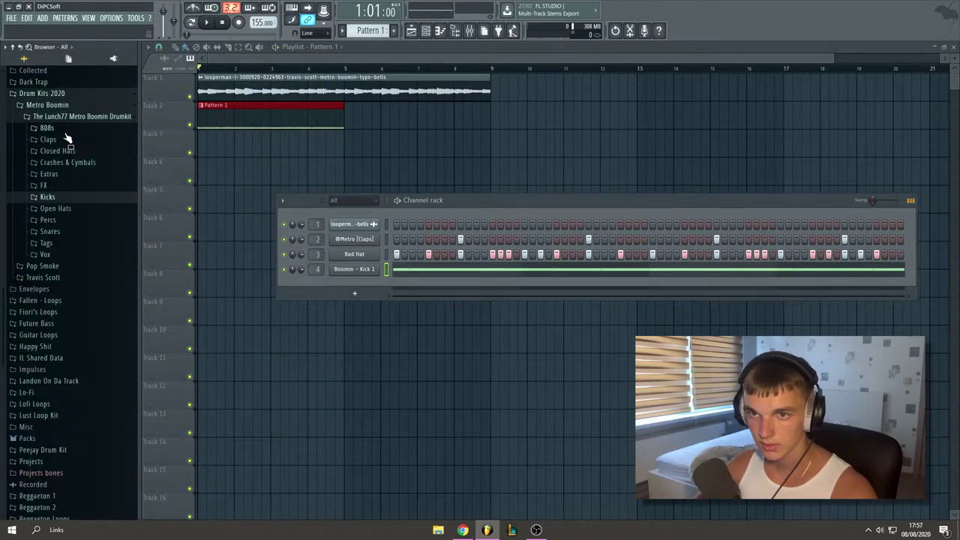
- Load 808 1 (C) [ Rumble ] from the 808s folder into a new channel and copy the kick's notes into it
left_click(66, 129)
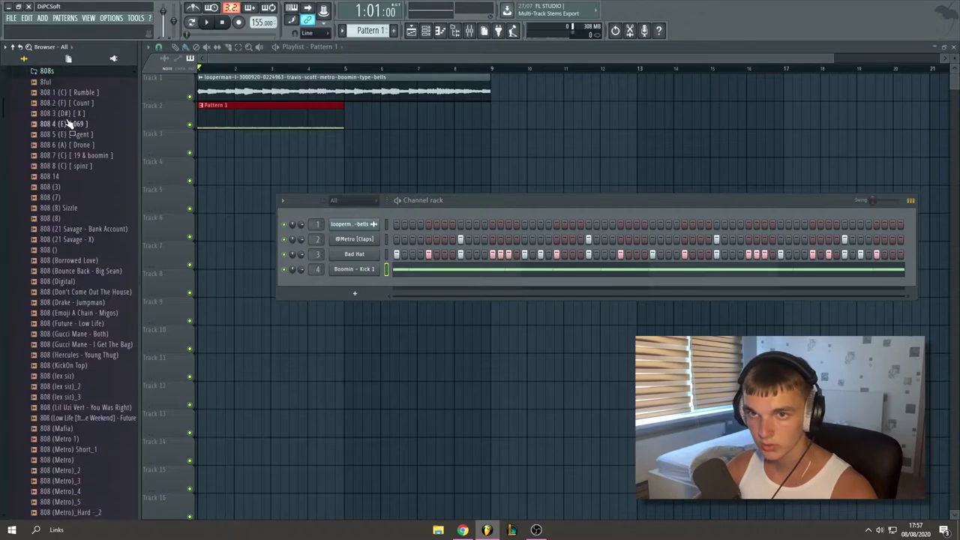
left_click_drag(356, 288, 357, 289)
right_click(361, 272)
left_click(479, 282)
right_click(359, 286)
left_click(476, 303)
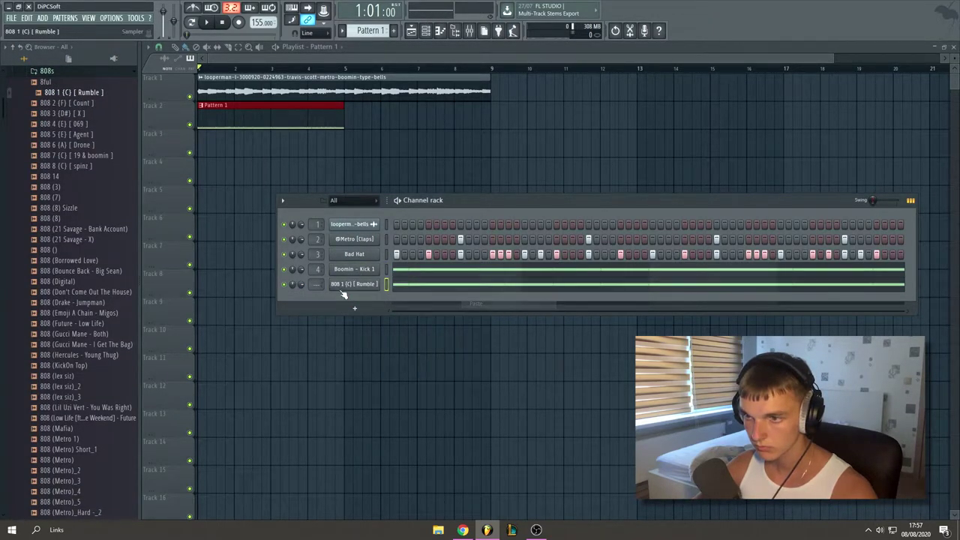
- Set the 808 notes to B5 in the piano roll and lengthen them, leaving a gap in the second half of bar 1
key("F7")
key("space")
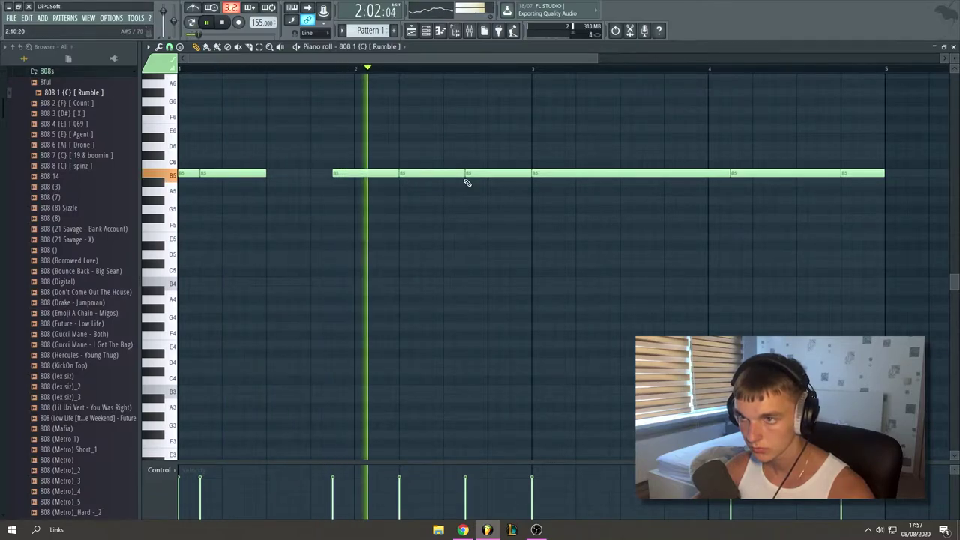
key("space")
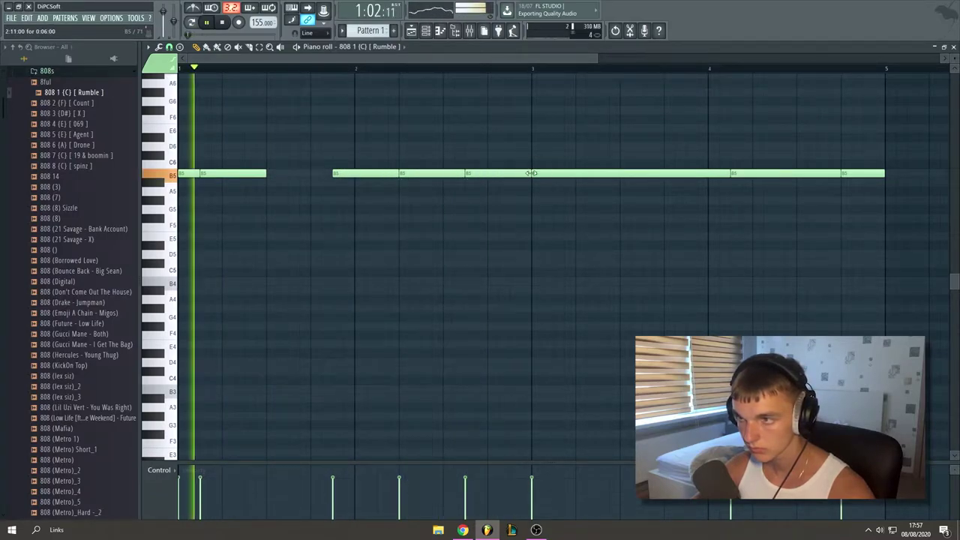
- Shorten the 808 note starting bar 3 to half a bar and the first note of bar 4 to six steps
left_click_drag(726, 174, 618, 174)
scroll(670, 77, "down", 3)
scroll(664, 76, "up", 4)
key("space")
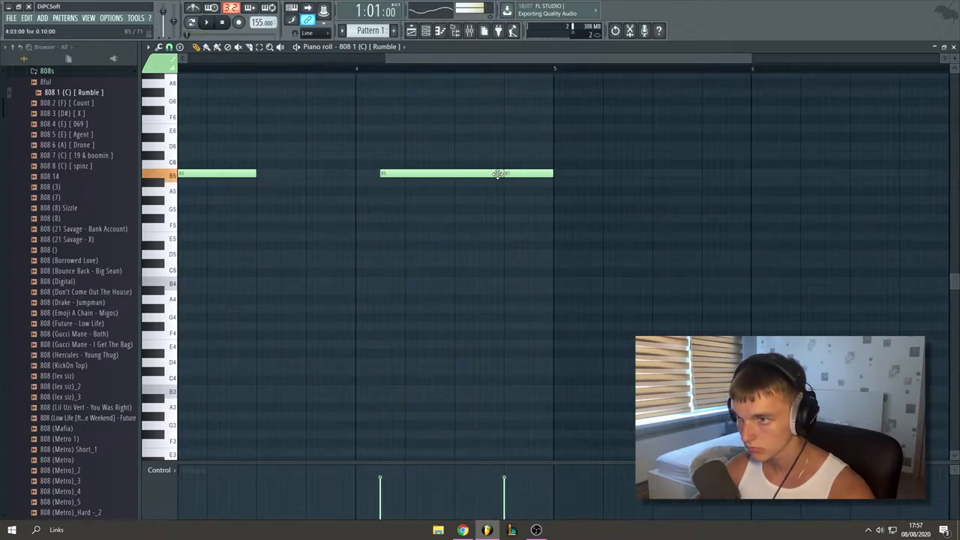
scroll(444, 71, "down", 3)
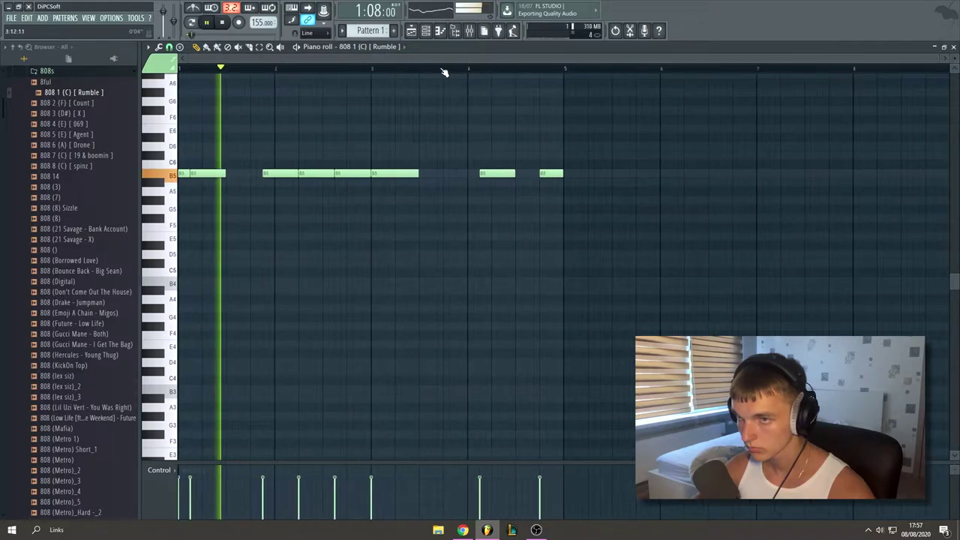
- Add a two-step A#5 lead-in note at step 13 of bar 1, directly before the following B5 note
scroll(208, 64, "up", 3)
key("space")
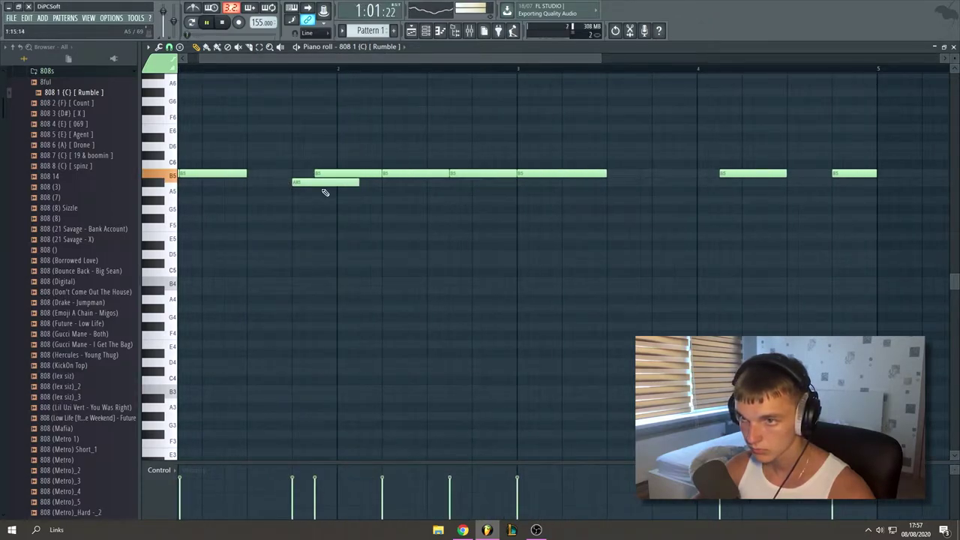
left_click_drag(330, 186, 348, 185)
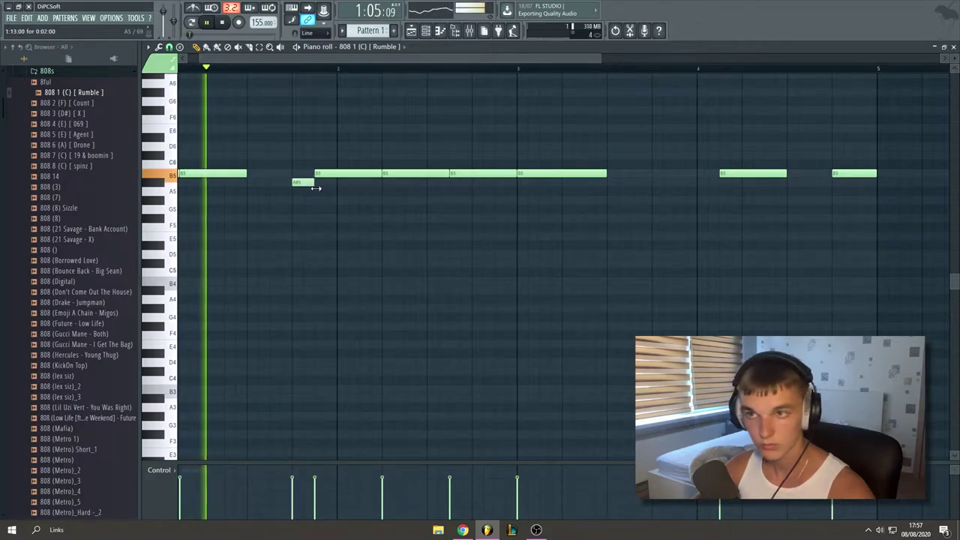
- Play the bassline and shorten the B5 note at step 5 of bar 2 to four steps
left_click_drag(294, 58, 242, 57)
key("space")
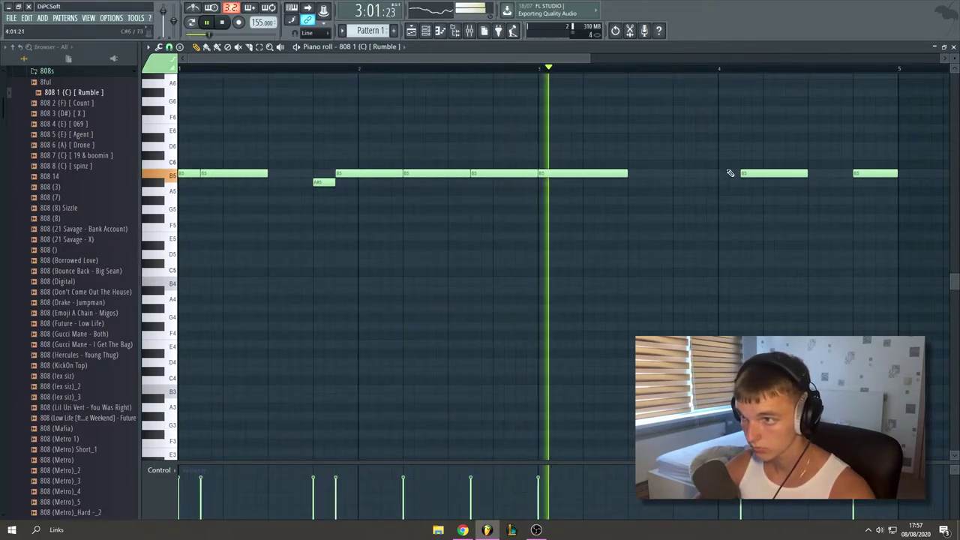
key("space")
left_click_drag(469, 175, 448, 175)
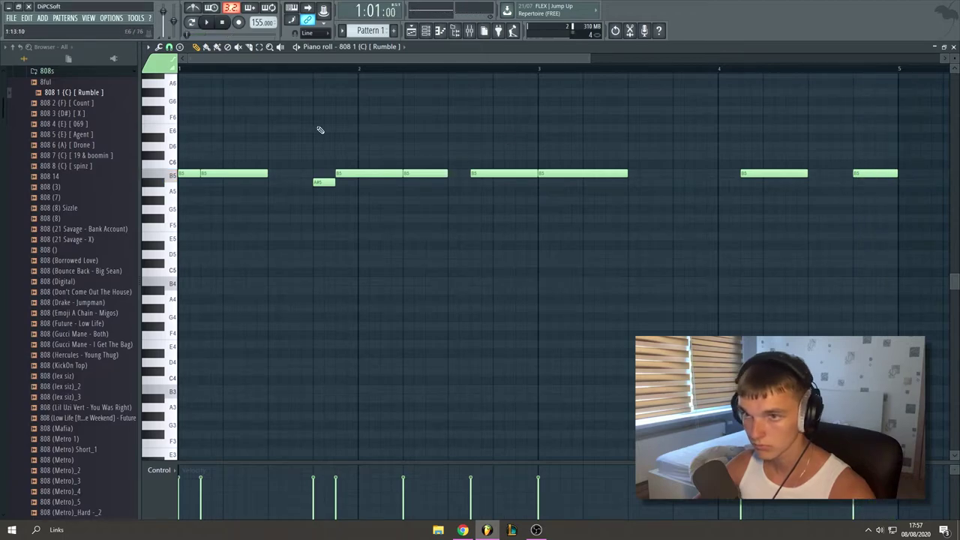
- Add a two-step A#5 lead-in note at step 11 of bar 4, ending where the last B5 note starts
scroll(458, 146, "down", 1)
scroll(739, 178, "up", 3)
scroll(646, 66, "up", 5)
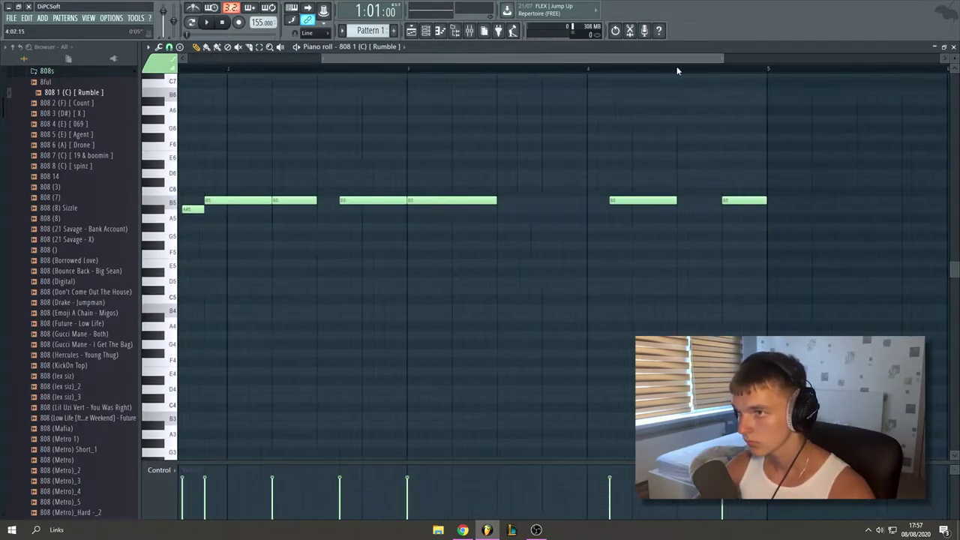
left_click(490, 210)
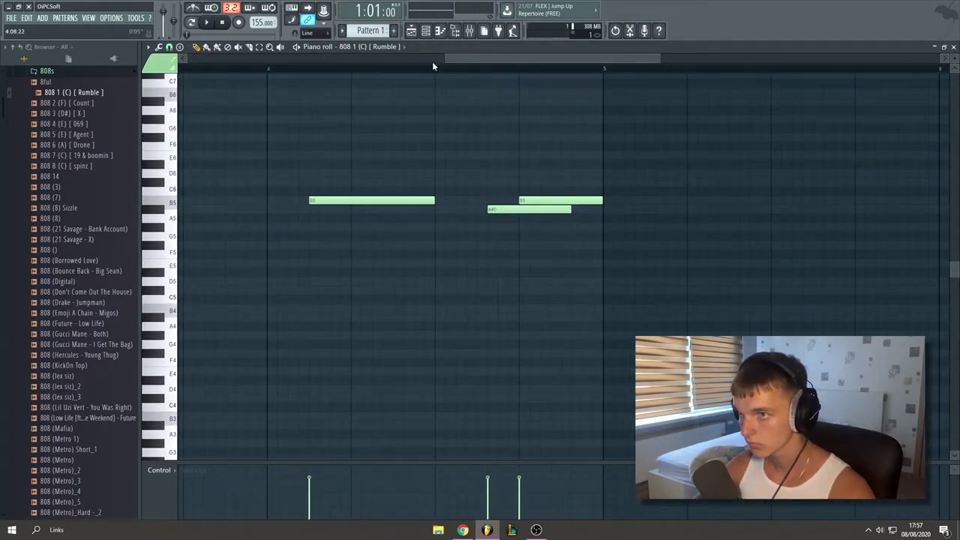
left_click_drag(439, 70, 460, 71)
key("space")
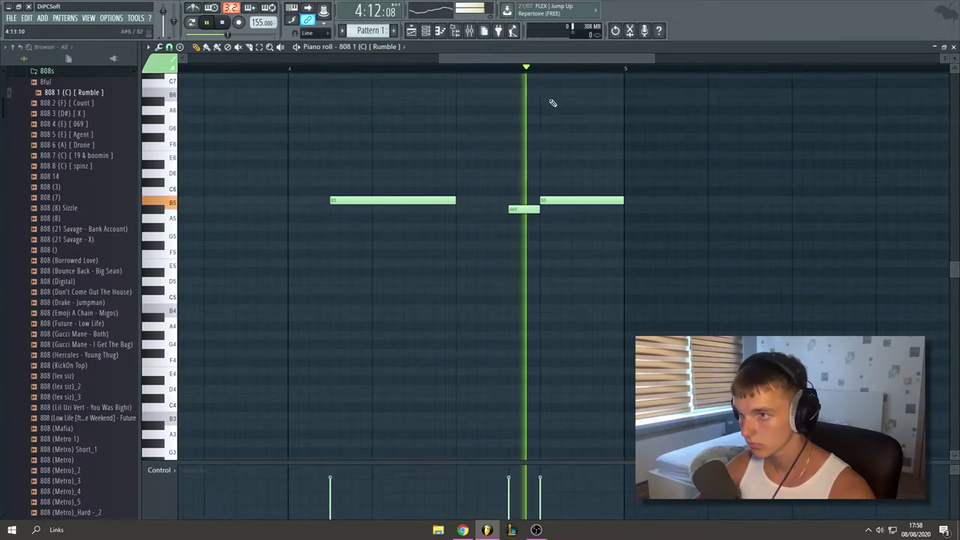
scroll(543, 150, "down", 5)
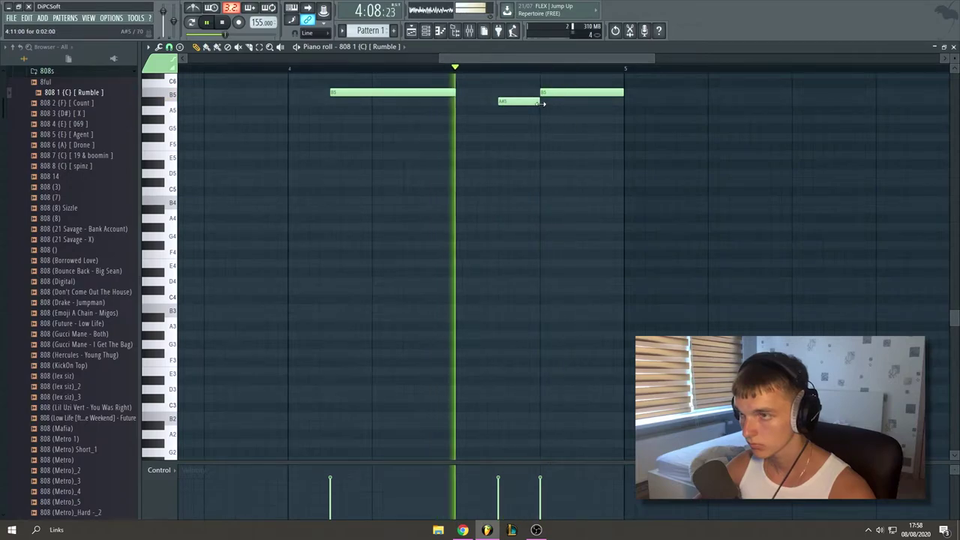
- Add a two-step D6 note at step 15 of bar 4 and shorten the preceding B5 note to end at its start
scroll(564, 111, "up", 4)
left_click(602, 146)
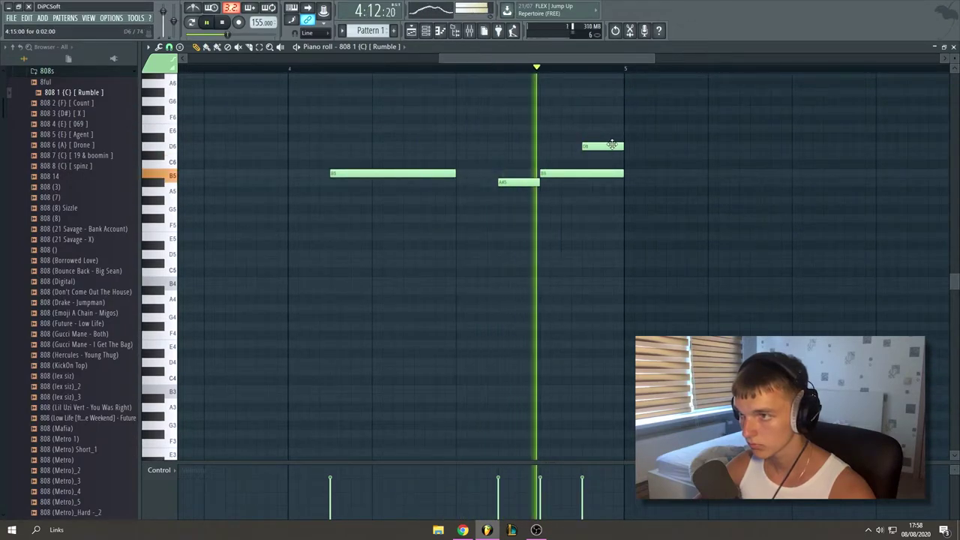
left_click_drag(619, 173, 583, 173)
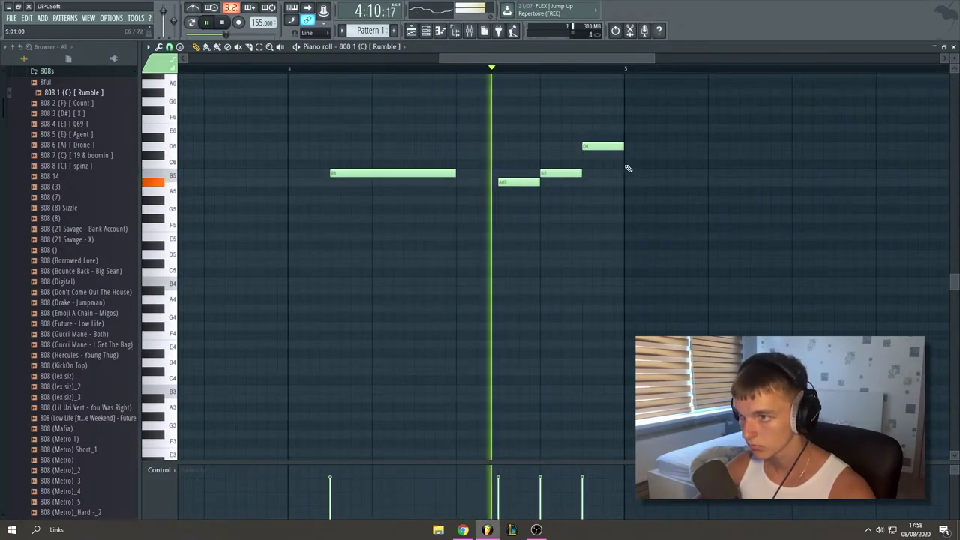
- Play the bassline and transpose all of its notes up one octave
scroll(630, 78, "down", 3)
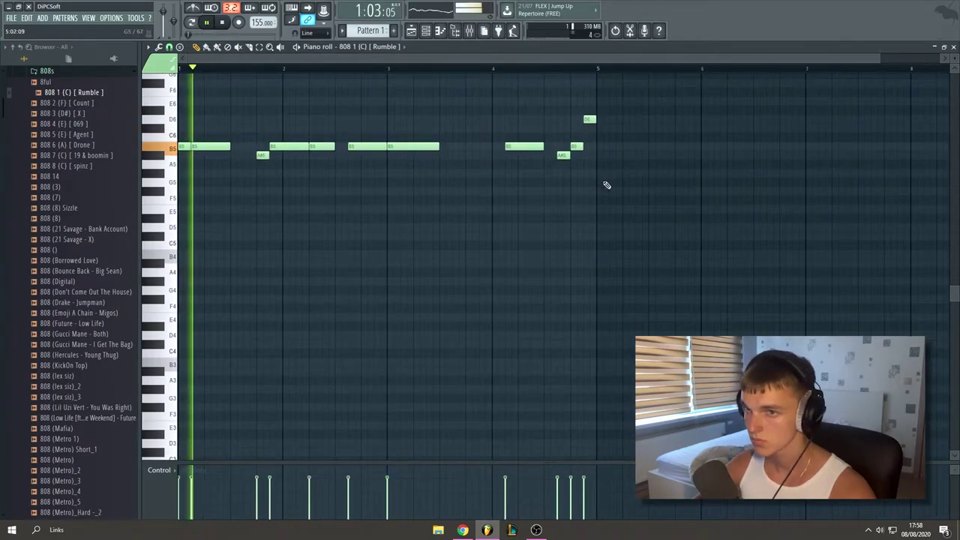
scroll(514, 187, "up", 5)
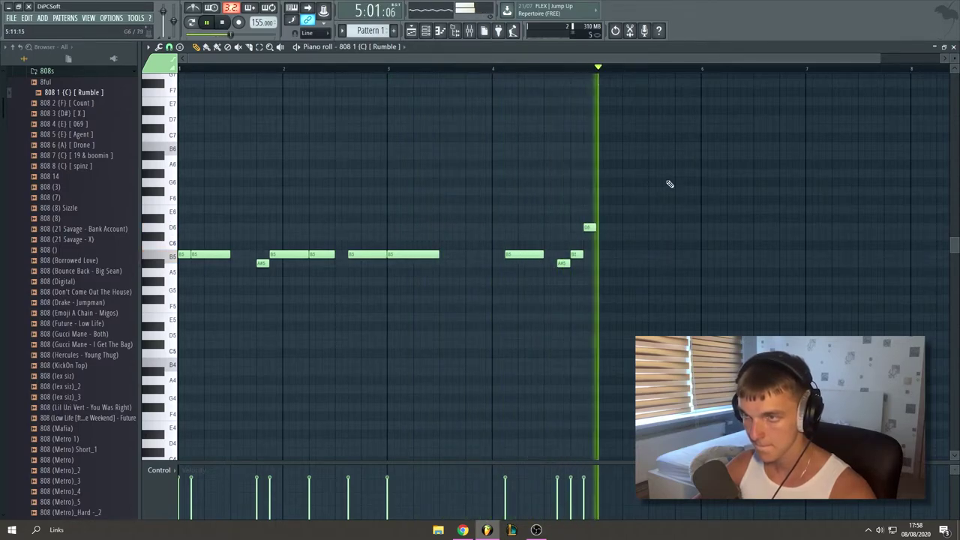
scroll(573, 75, "up", 2)
key("space")
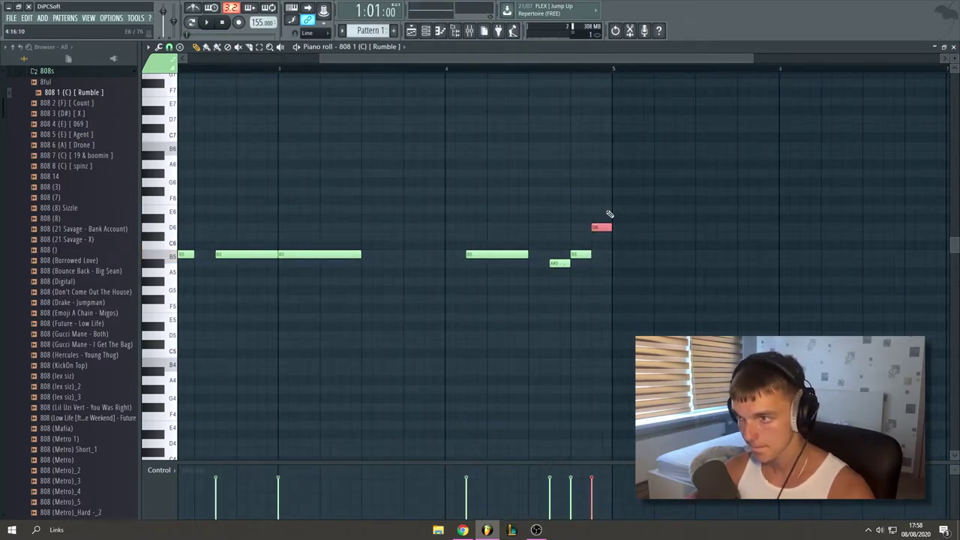
scroll(575, 70, "down", 3)
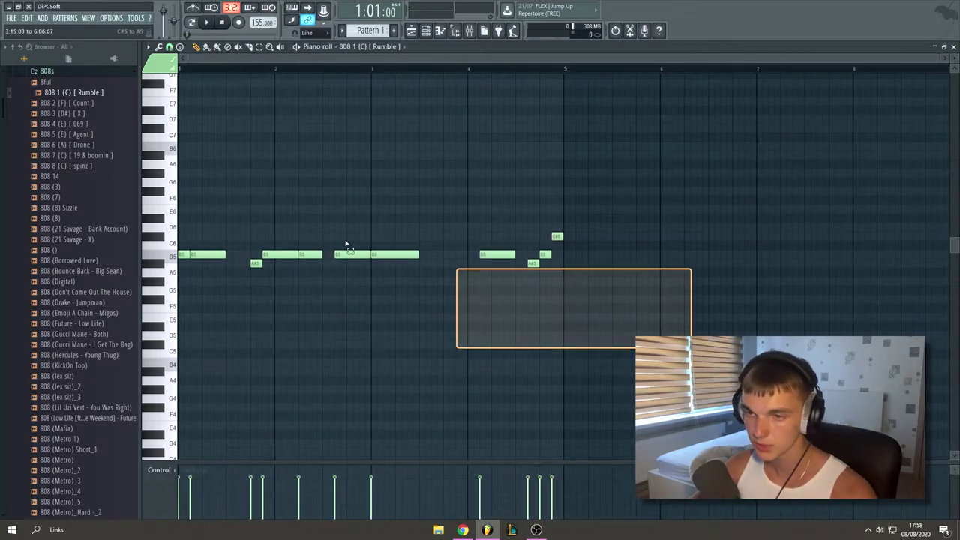
key("ctrl+a")
left_click_drag(574, 251, 577, 142)
key("space")
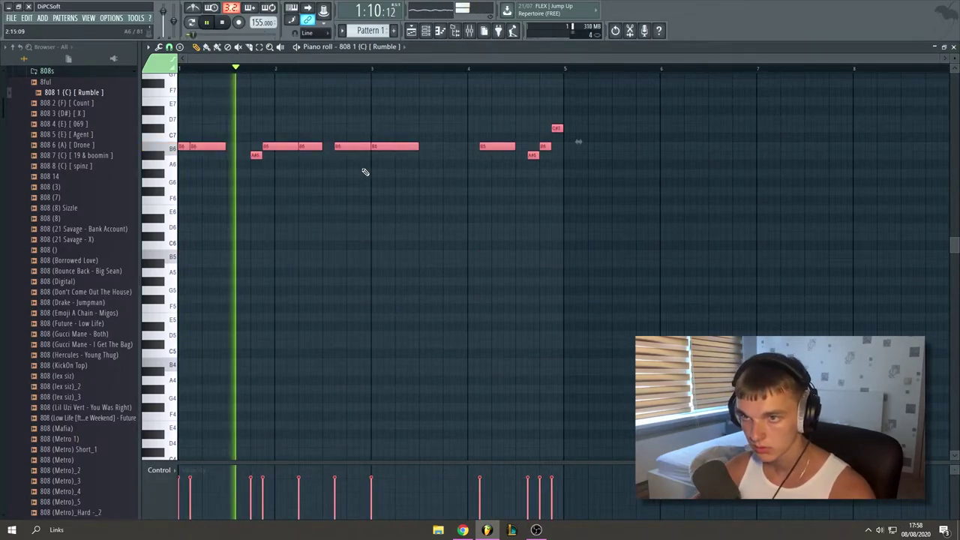
- Raise the last note of bar 4 to D7 and lower the A#6 notes in bars 1, 3 and 4 by one semitone
key("space")
left_click(557, 129, "ctrl")
key("shift+Up")
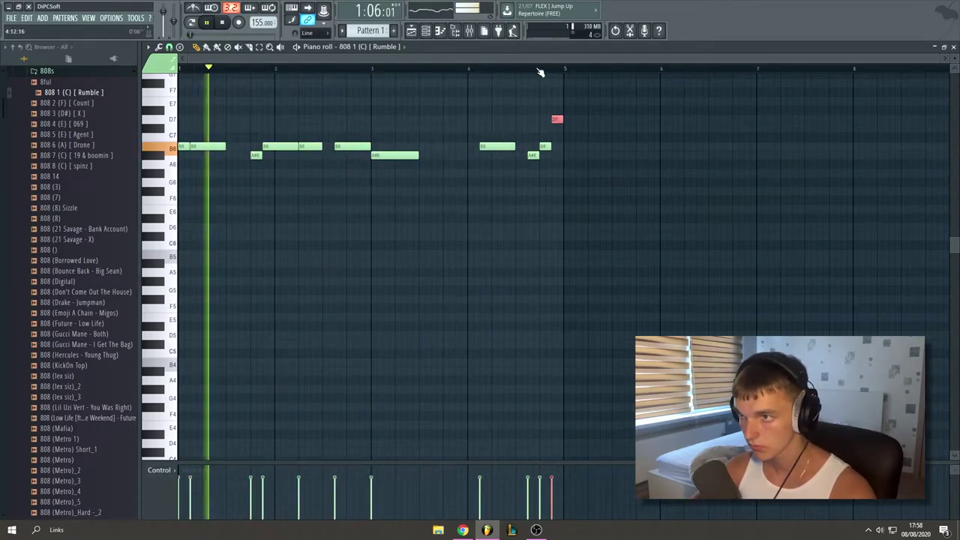
left_click_drag(245, 156, 548, 163)
key("shift+Down")
- Transpose the whole bassline down one octave
key("ctrl+a")
key("ctrl+Down")
scroll(572, 172, "down", 1)
scroll(572, 172, "down", 2)
- Try raising the A5 notes in bars 3, 1 and 4 by one semitone each
left_click(394, 213, "ctrl")
key("shift+Up")
left_click(257, 213, "ctrl")
key("shift+Up")
left_click(534, 213, "ctrl")
key("shift+Up")
- Shorten the last B5 note of bar 2 to four steps and raise the note at step 5 of bar 2 to C6
left_click_drag(370, 195, 357, 195)
left_click(309, 195, "ctrl")
key("shift+Up")
key("shift+Down")
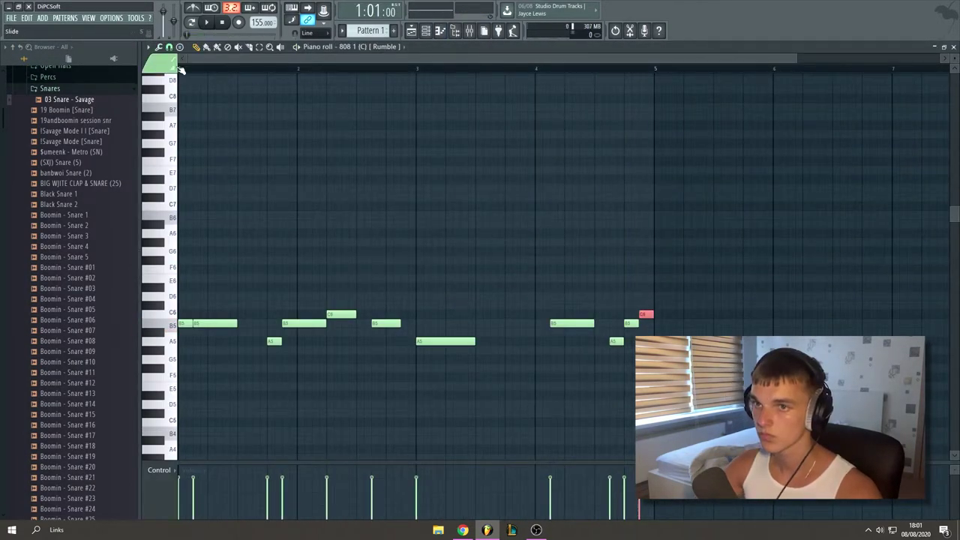
- Play the beat with the revised bassline and close the 808's piano roll
key("space")
scroll(247, 125, "down", 1)
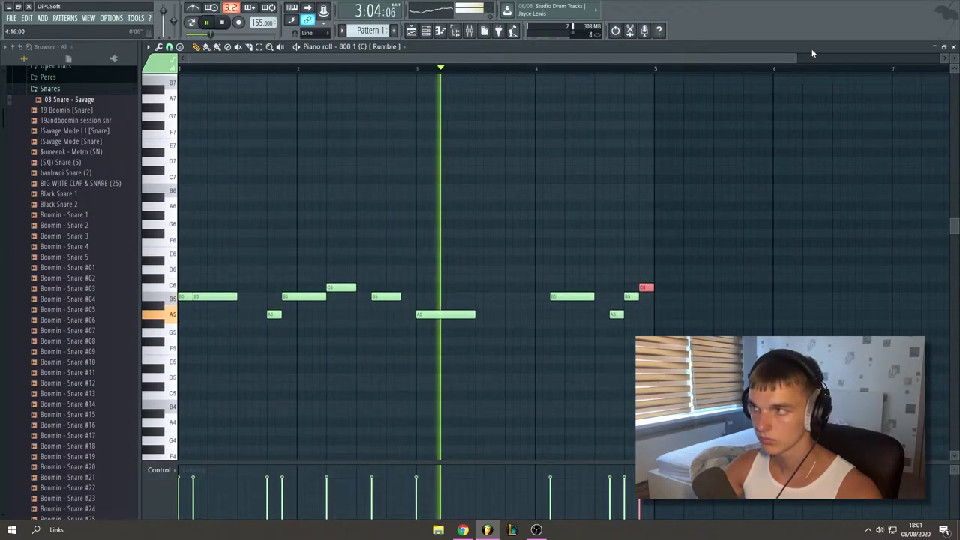
left_click(954, 47)
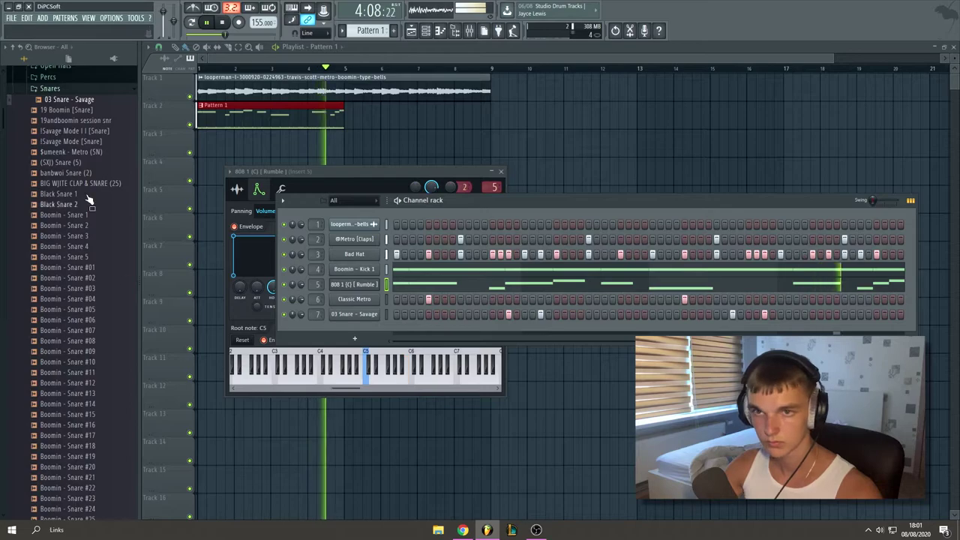
- Add the Bat [ Metro ] percussion sample as a new channel on mixer track 8 with a hit on step 5
scroll(61, 182, "up", 4)
key("space")
left_click(63, 215)
left_click(57, 204)
left_click(72, 163)
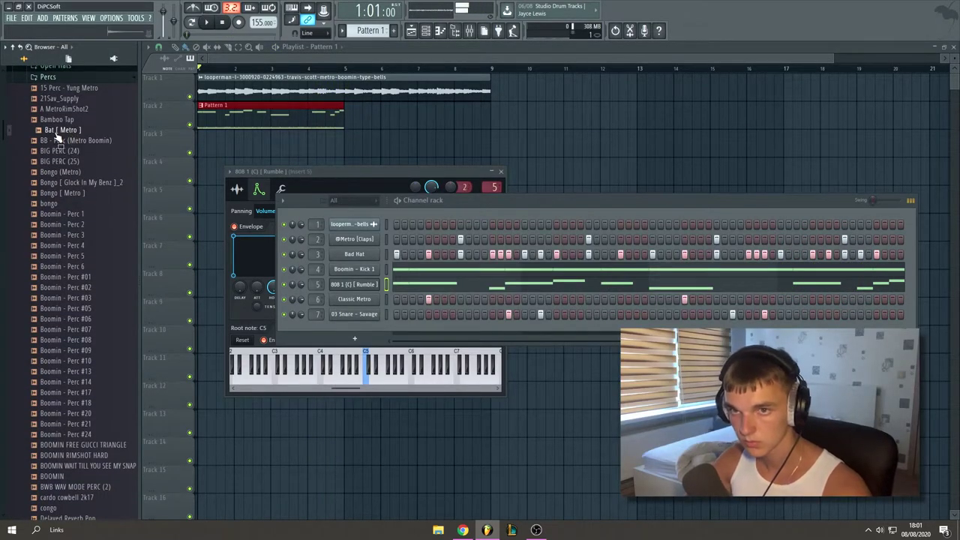
left_click_drag(358, 331, 361, 331)
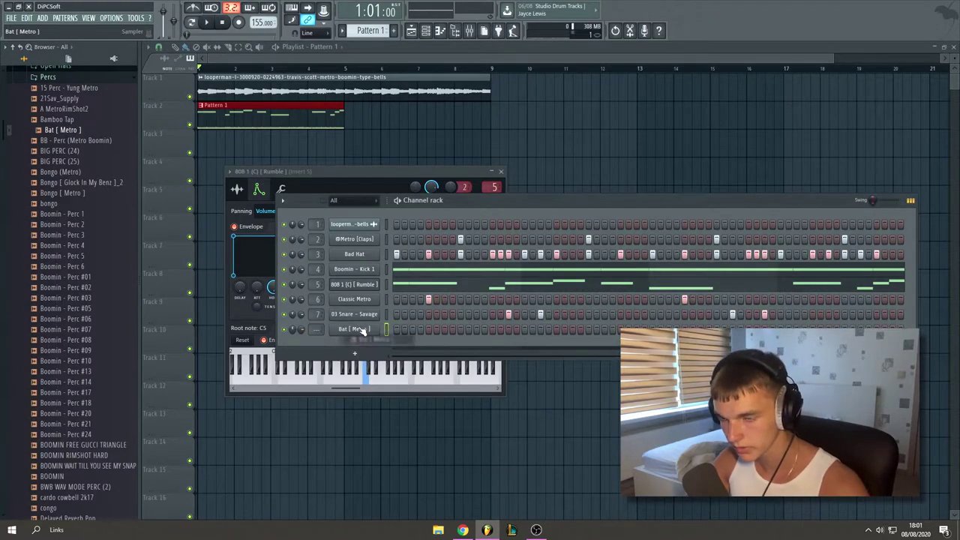
left_click(428, 329)
key("space")
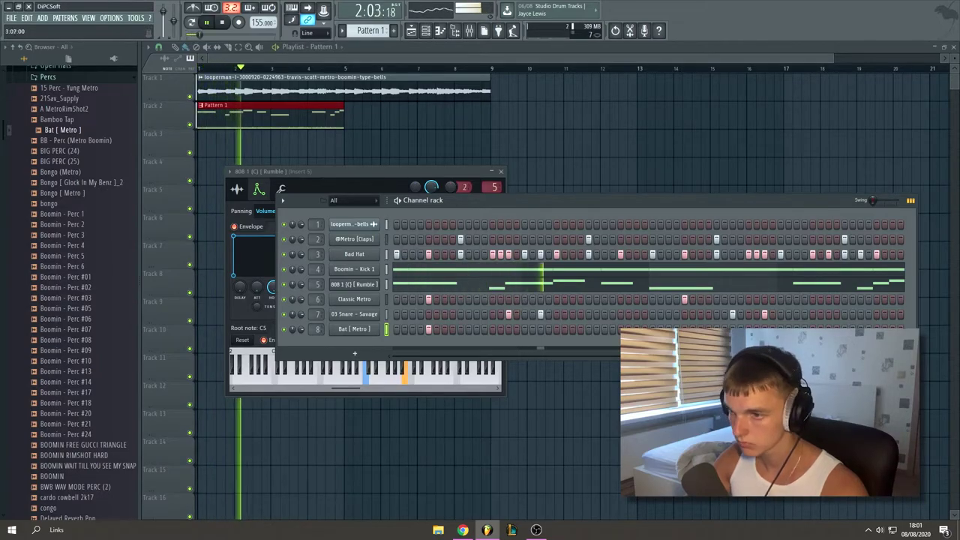
- Lower the Bat [ Metro ] mixer track, Insert 8, to -6.0 dB while the beat plays
right_click(370, 330)
left_click(469, 32)
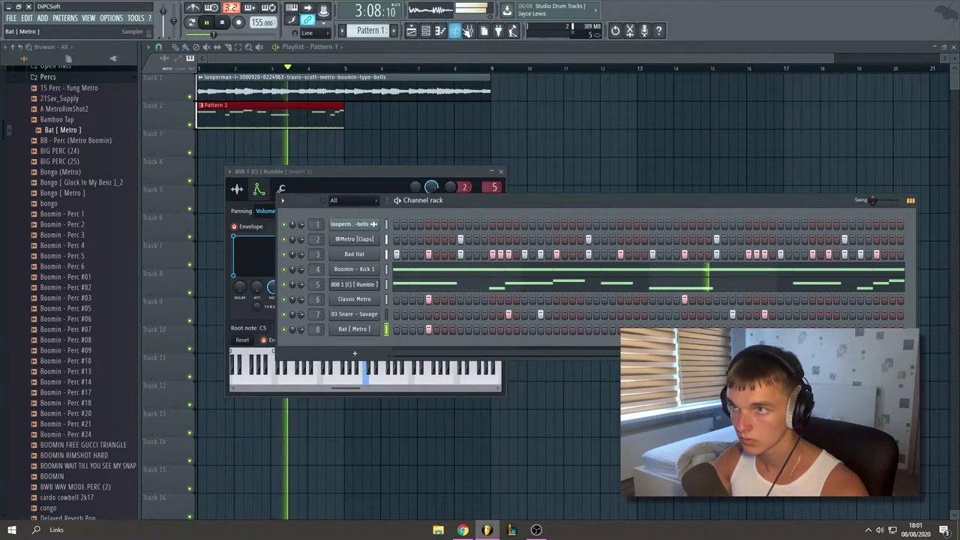
left_click(469, 31)
key("space")
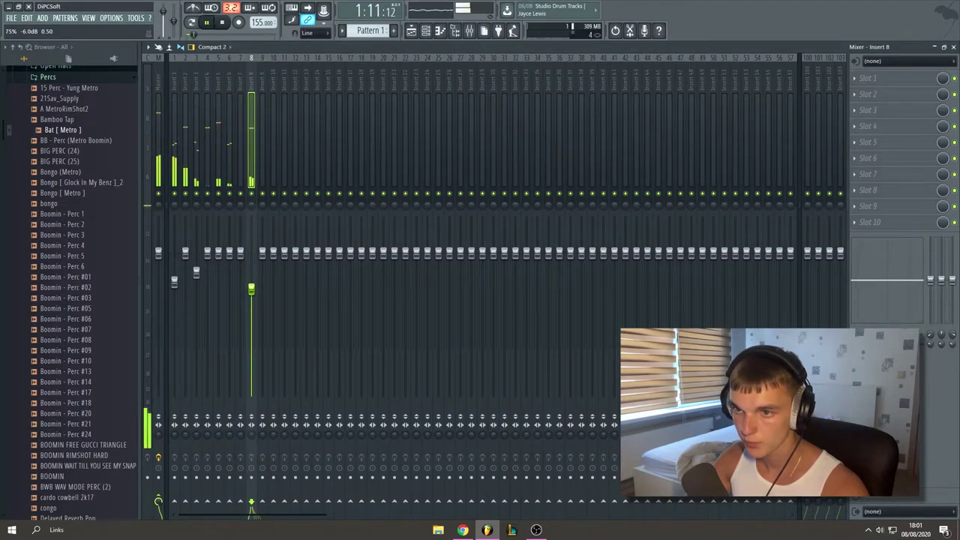
- Sidechain the kick's mixer track, Insert 4, to the 808's track, Insert 5
left_click(221, 135)
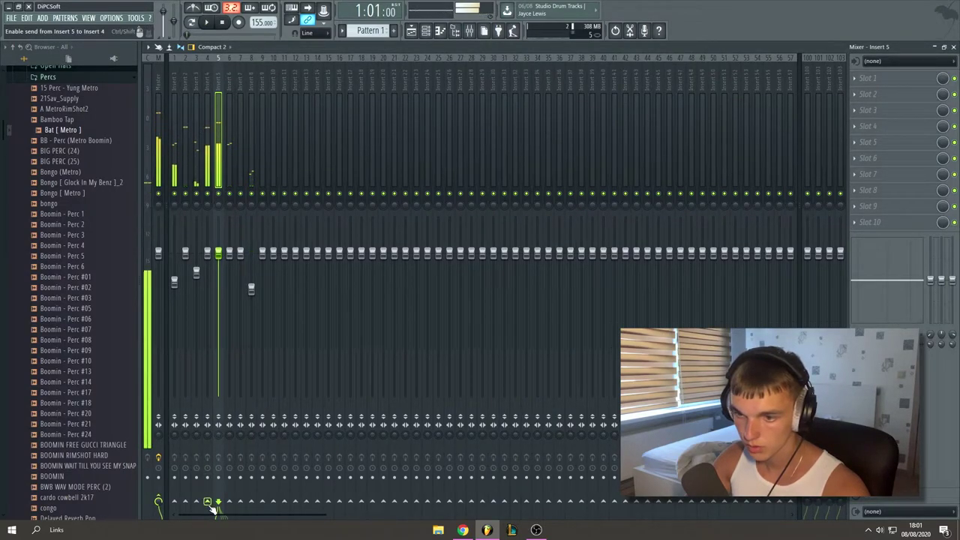
right_click(212, 505)
left_click(220, 496)
left_click(211, 109)
key("space")
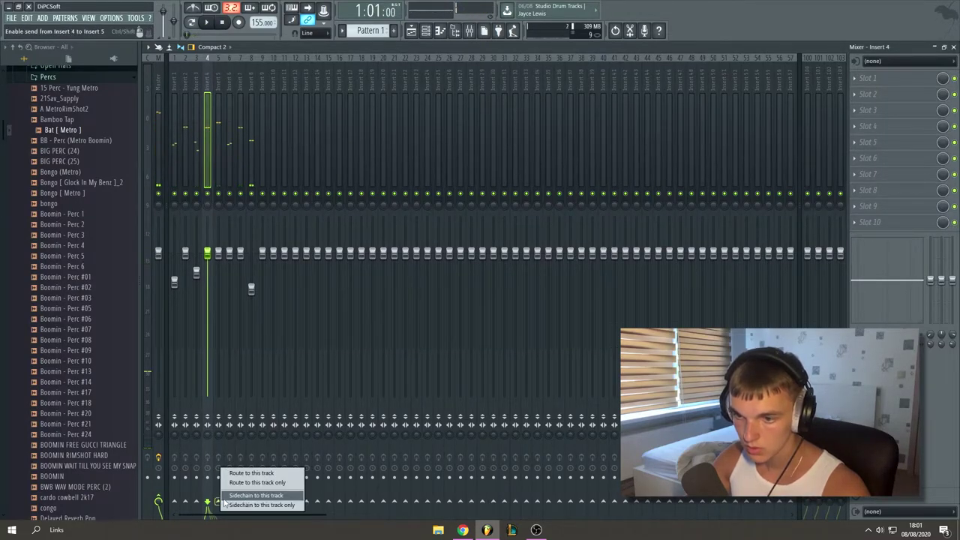
left_click(246, 495)
- Load Fruity Limiter in slot 1 of Insert 5, using compressor mode with sidechain input 1
left_click(218, 125)
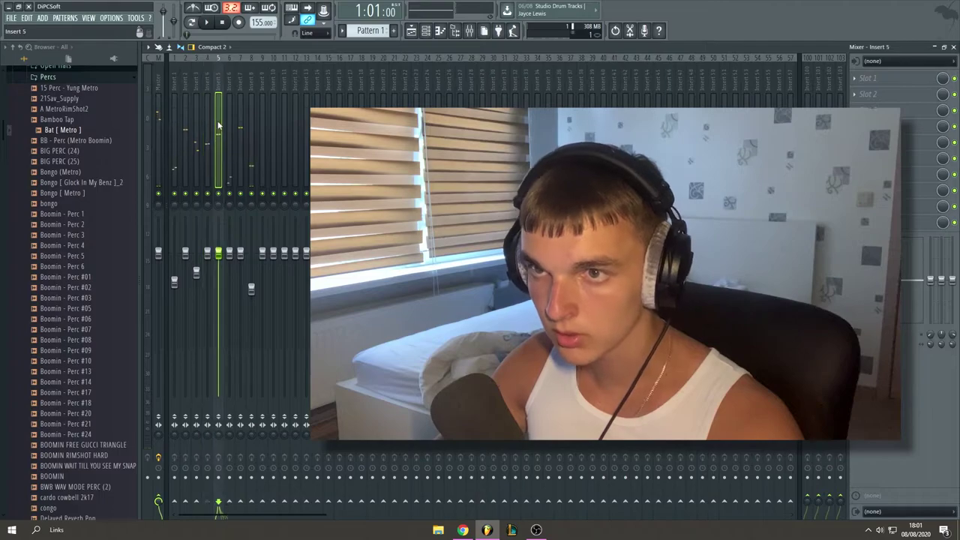
left_click(908, 84)
left_click(845, 228)
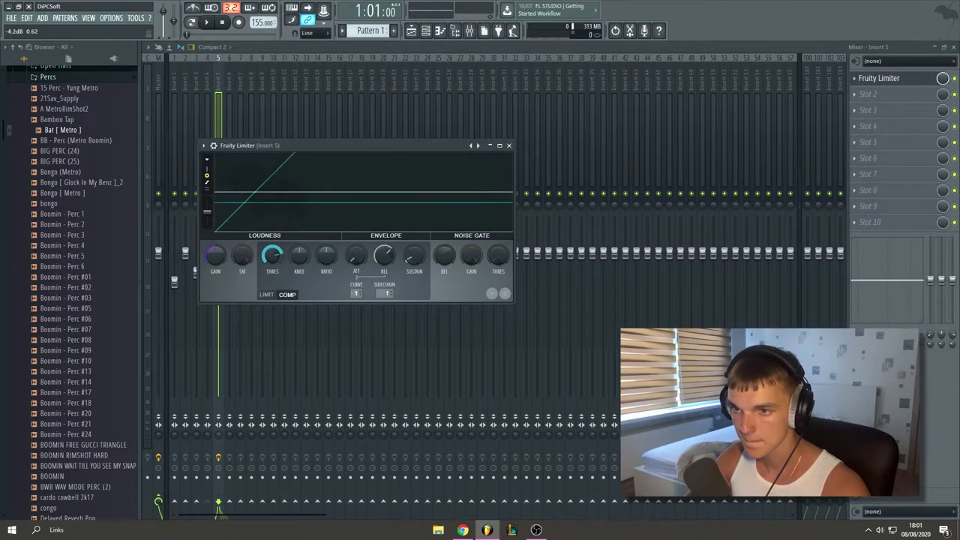
- Raise the compressor's knee and ratio and lower its threshold during playback, closing the limiter and the mixer when done
key("space")
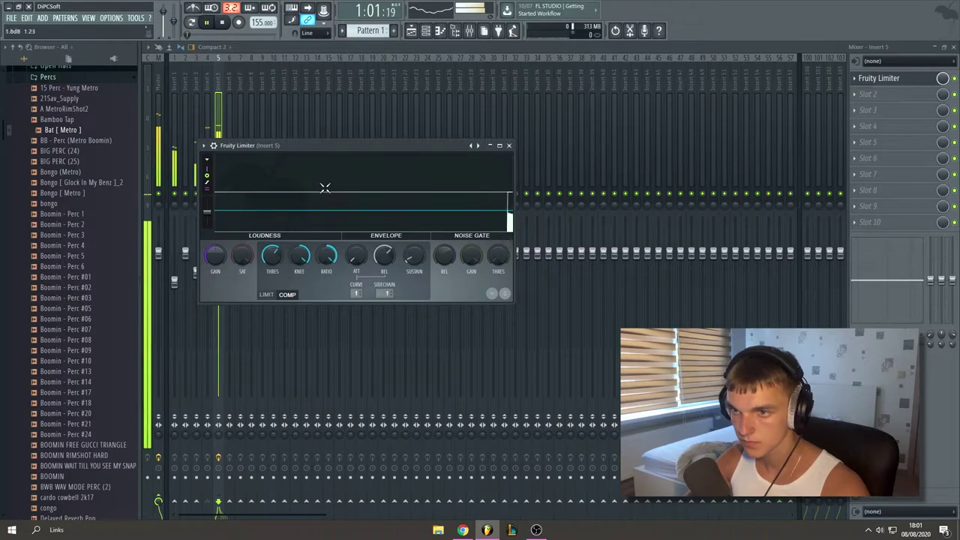
key("space")
key("space")
left_click_drag(274, 257, 271, 259)
key("space")
key("space")
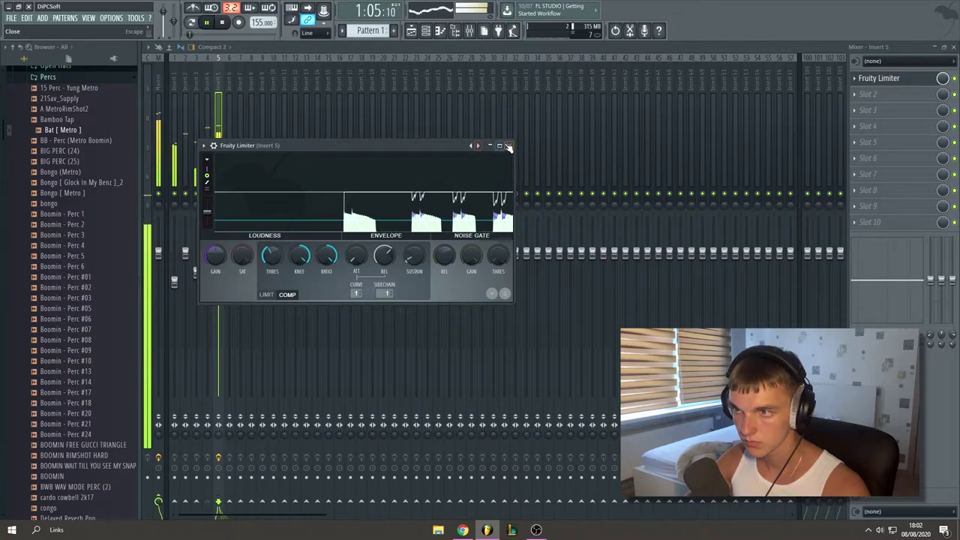
left_click(509, 146)
left_click(954, 48)
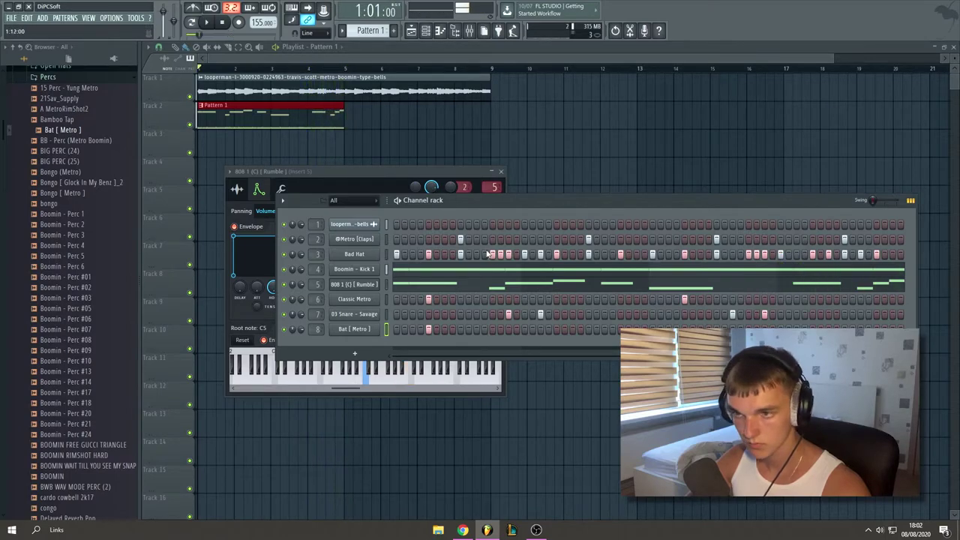
- Collapse the Percs folder and look over the other sample folders of the Metro Boomin drum kit
scroll(97, 278, "up", 6)
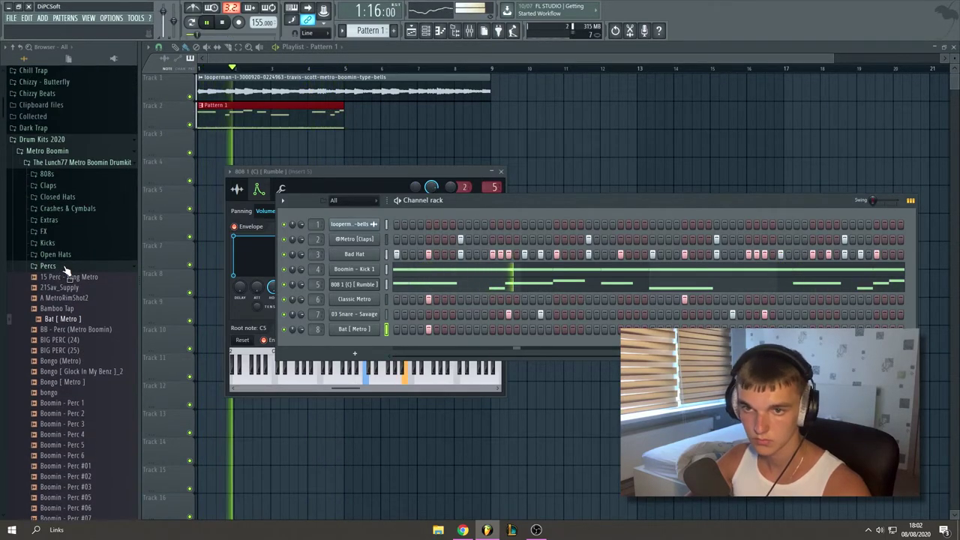
left_click(78, 269)
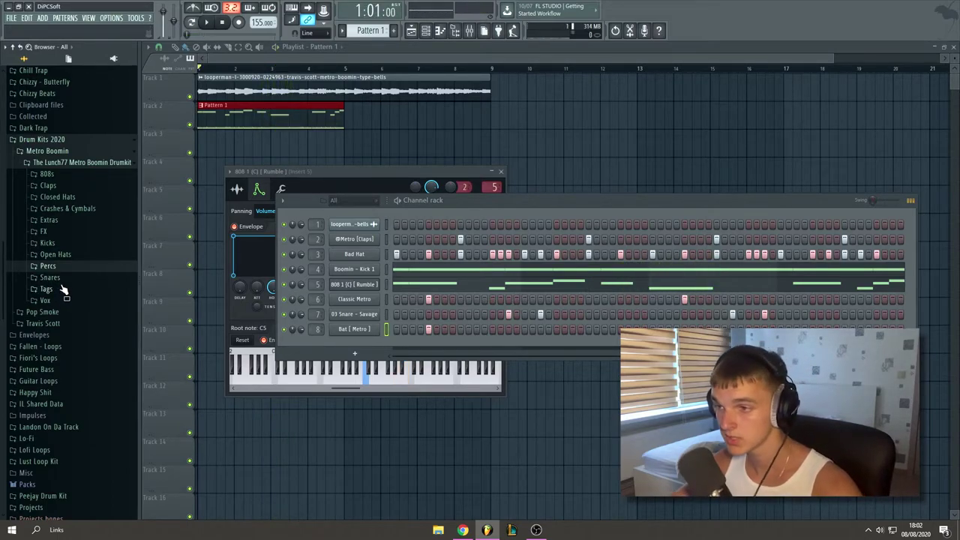
scroll(54, 278, "down", 4)
scroll(54, 279, "up", 4)
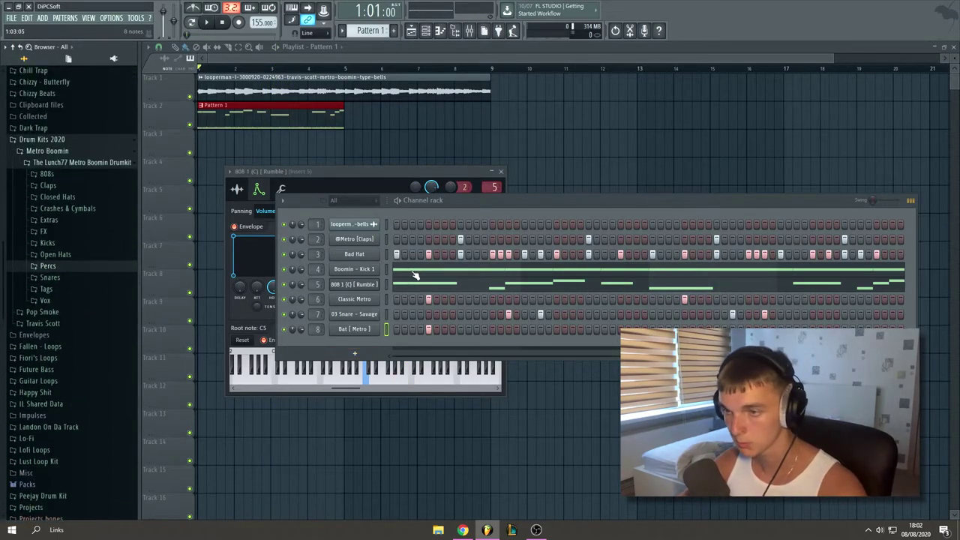
- Open the Boomin - Kick 1 notes in the piano roll and play the kick pattern
right_click(373, 268)
left_click(401, 270)
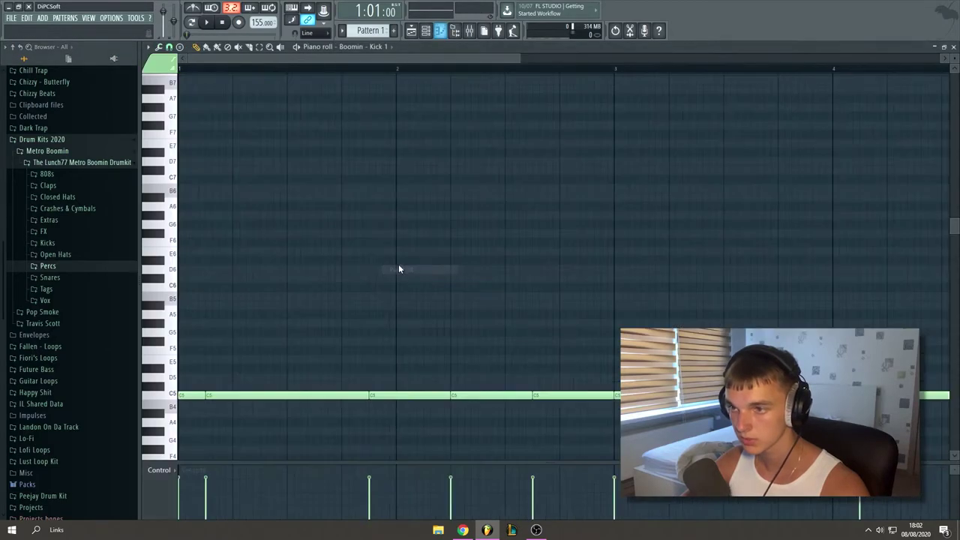
scroll(456, 72, "down", 3)
key("space")
scroll(480, 135, "down", 2)
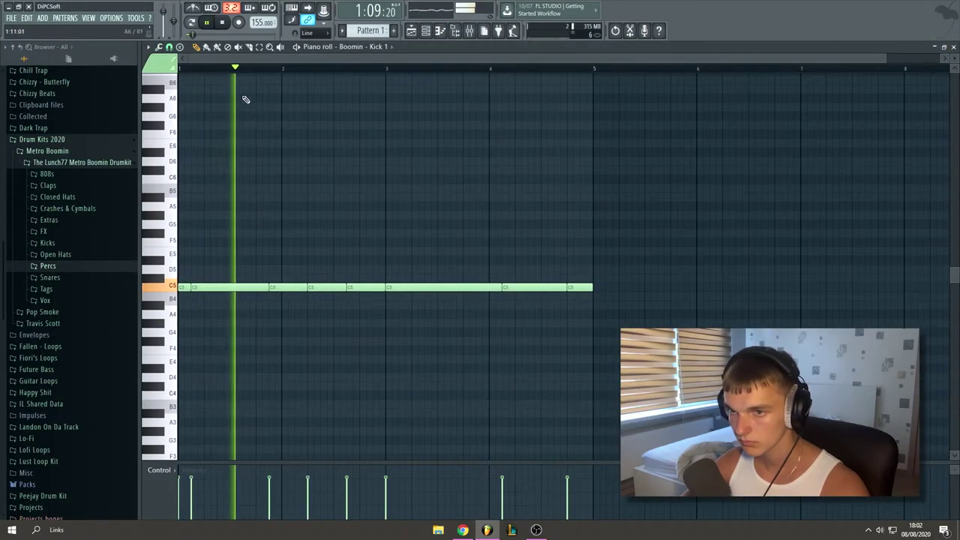
left_click(954, 47)
- Open the 808 1 (C) [ Rumble ] notes and examine the end of bar 4 during playback
right_click(354, 284)
left_click(362, 285)
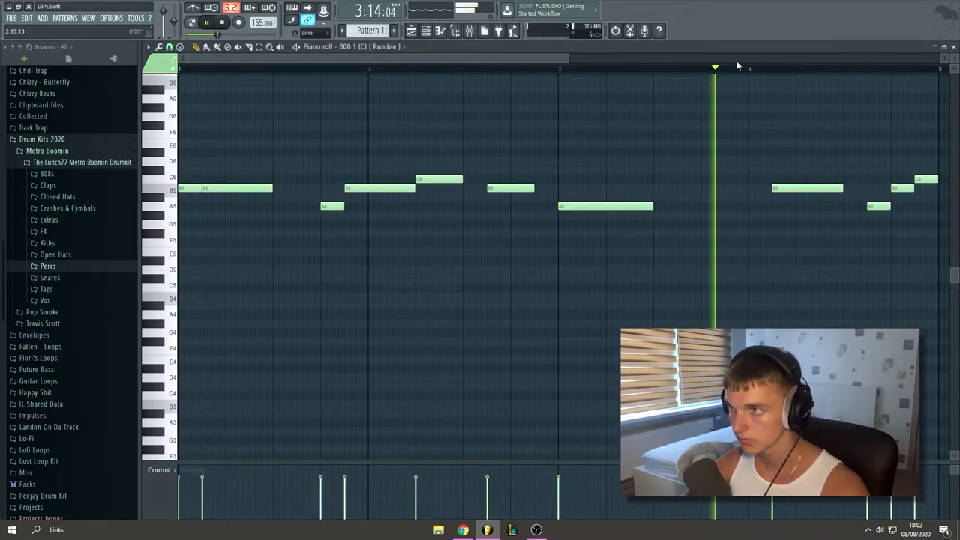
scroll(728, 73, "up", 5)
key("space")
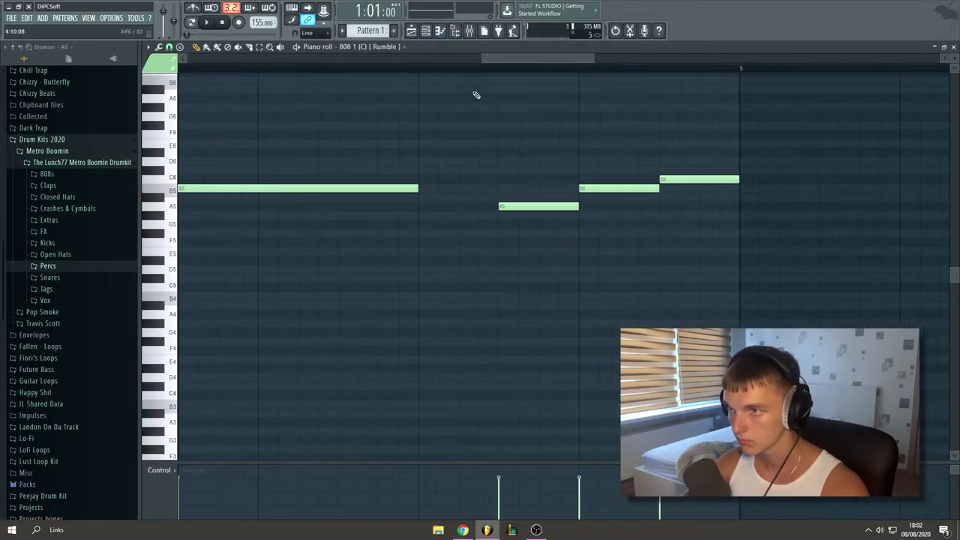
key("space")
scroll(466, 69, "down", 5)
key("space")
- Duplicate the four-bar 808 bassline into bars 5 to 8 and play from near the end of the copy
key("ctrl+a")
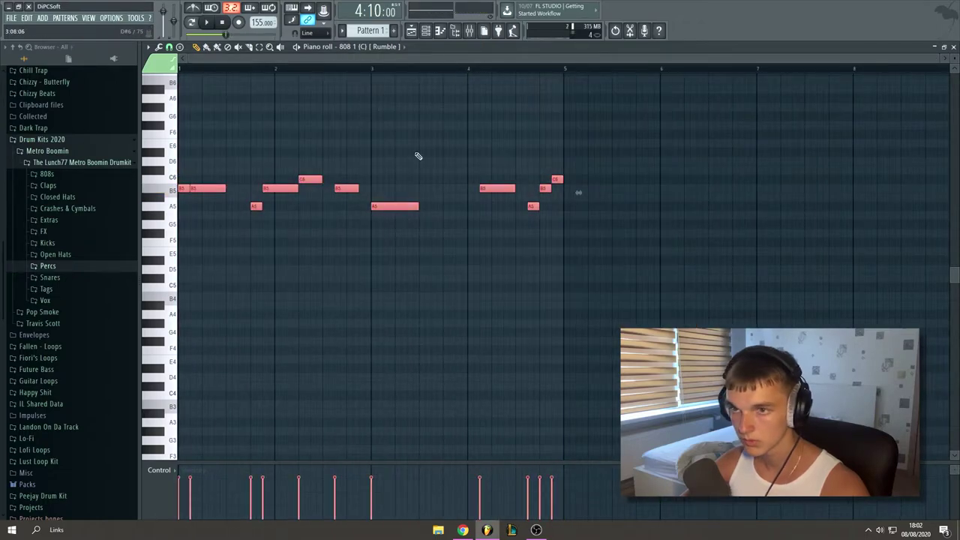
left_click_drag(205, 187, 590, 189)
left_click_drag(556, 68, 840, 98)
scroll(894, 72, "up", 4)
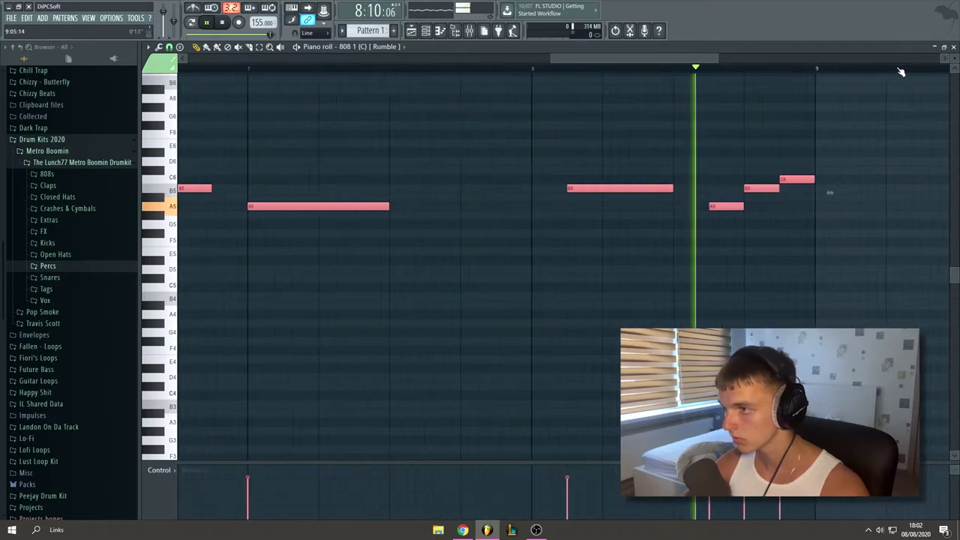
- Play the duplicated bassline and check how its notes lead through bar 8
key("space")
key("space")
scroll(672, 75, "down", 3)
key("space")
scroll(705, 81, "up", 3)
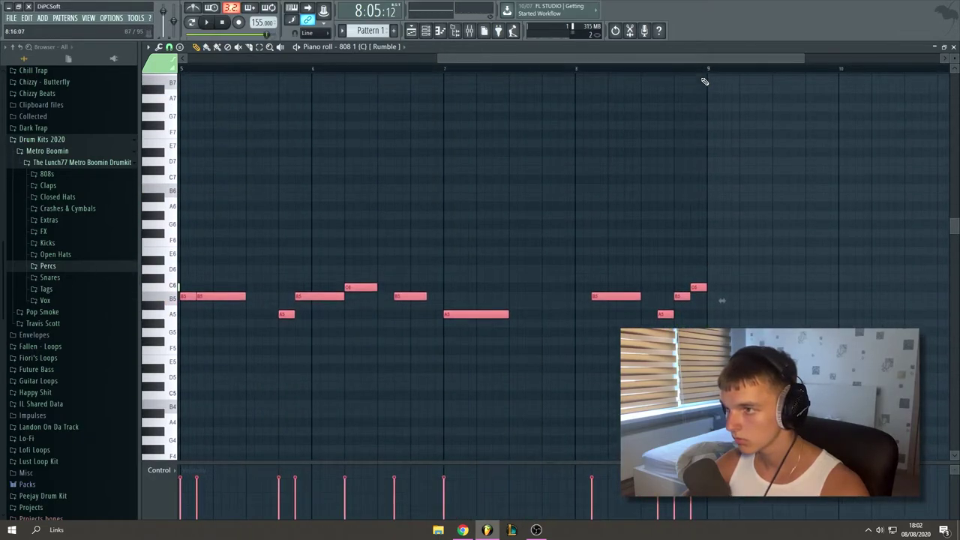
left_click(335, 62)
key("space")
left_click(355, 68)
- Replace the two-step A5 note at step 11 of bar 8 with three half-step A5 notes and play the result
scroll(729, 75, "up", 4)
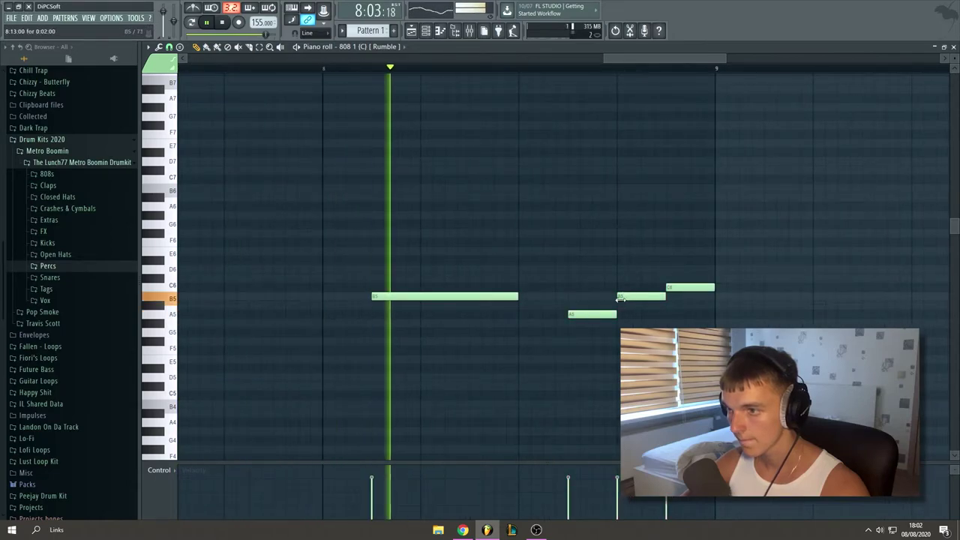
left_click_drag(616, 314, 592, 316)
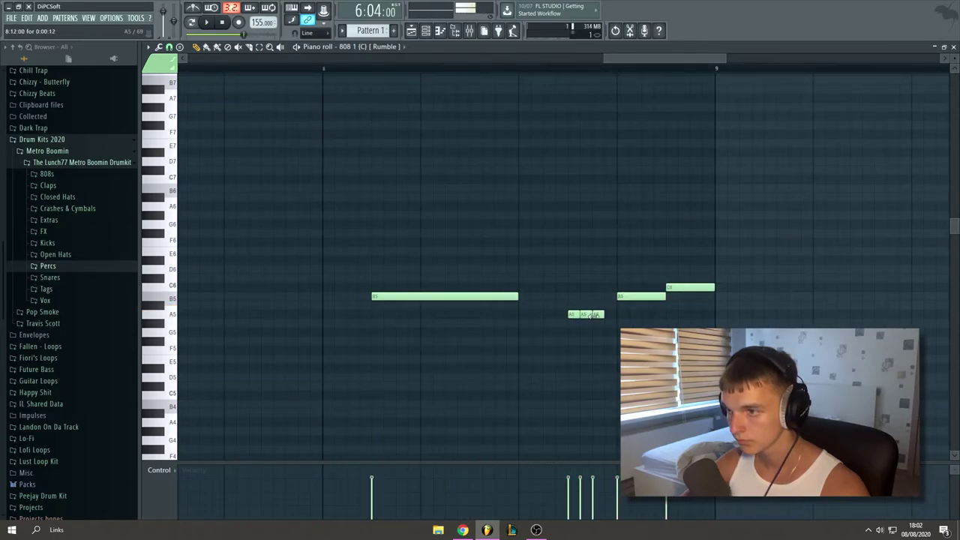
left_click(554, 66)
key("space")
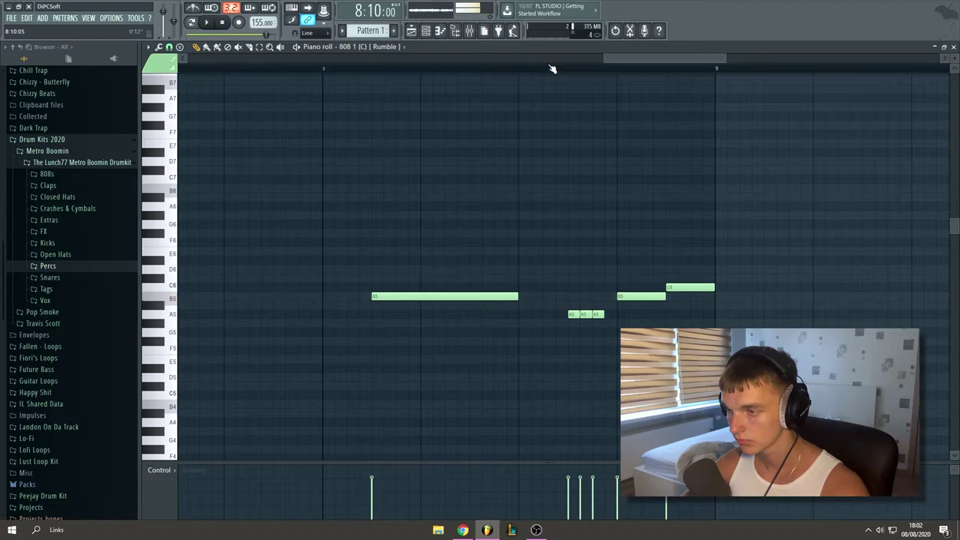
scroll(552, 68, "down", 5)
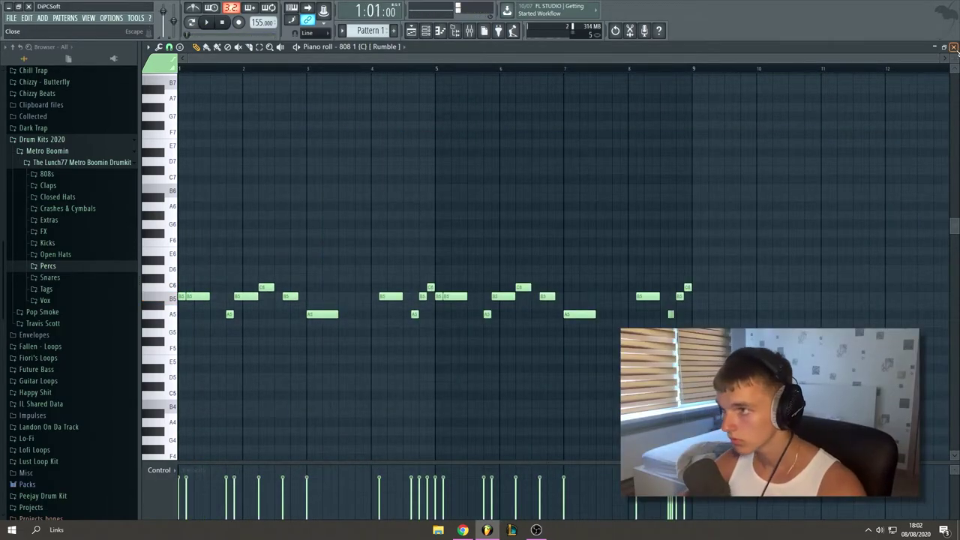
left_click(953, 47)
right_click(355, 239)
left_click(382, 244)
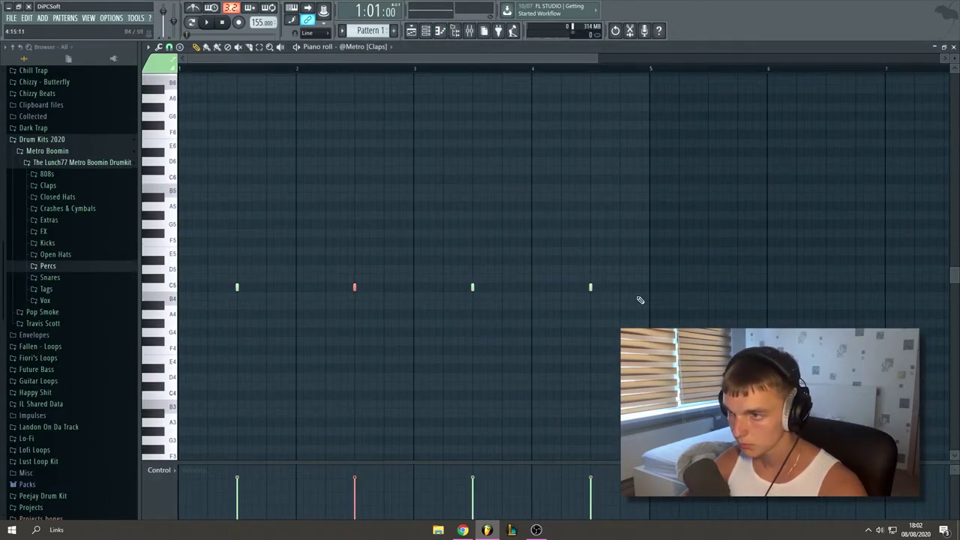
left_click_drag(760, 378, 9, 212)
left_click_drag(237, 287, 708, 278)
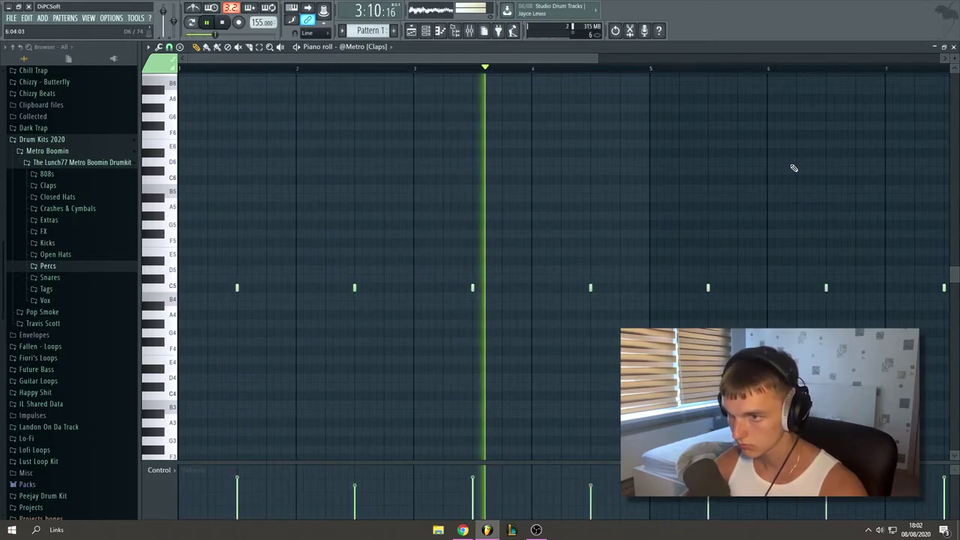
left_click(955, 46)
key("space")
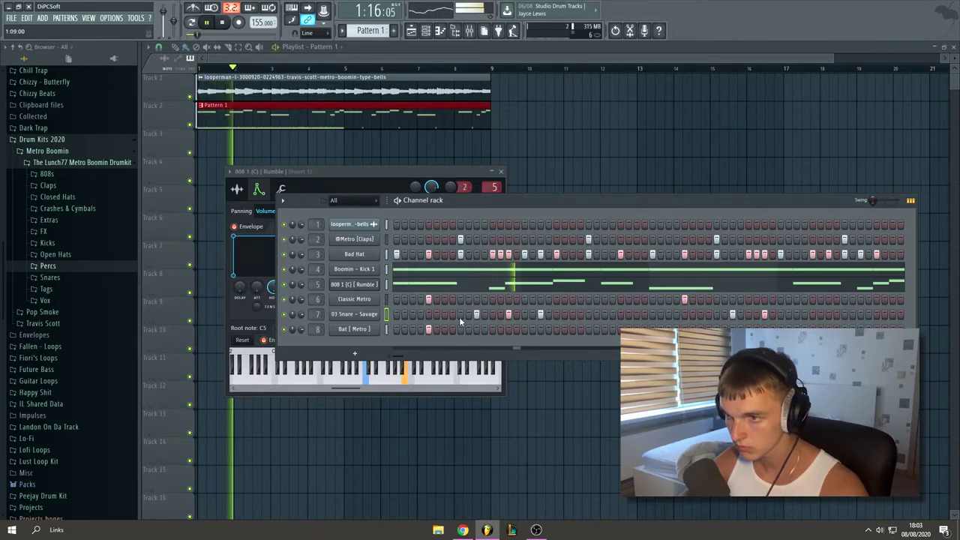
- Add a C5 03 Snare - Savage hit at step 3 of bar 4 and lower the first and third hits' velocity in both groups
right_click(362, 319)
key("space")
left_click(372, 324)
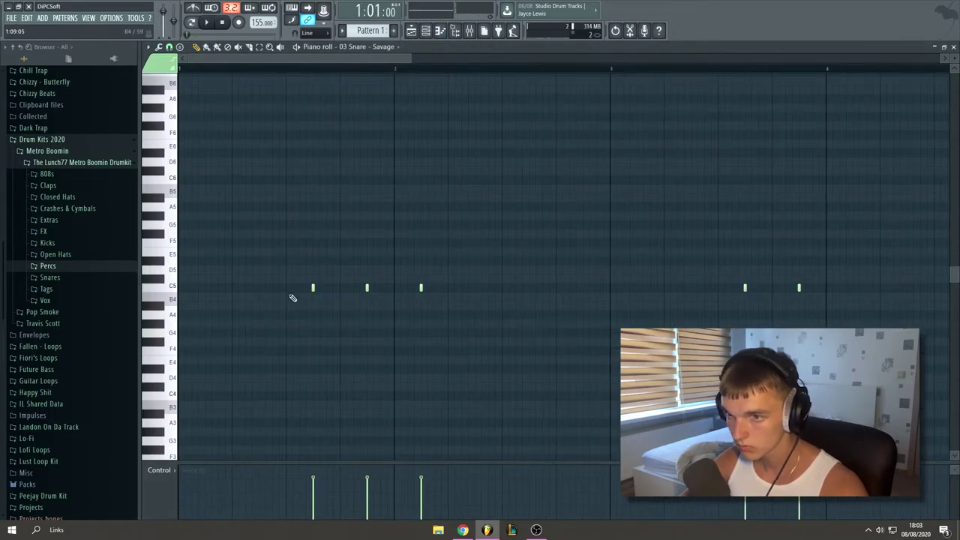
scroll(413, 246, "down", 3)
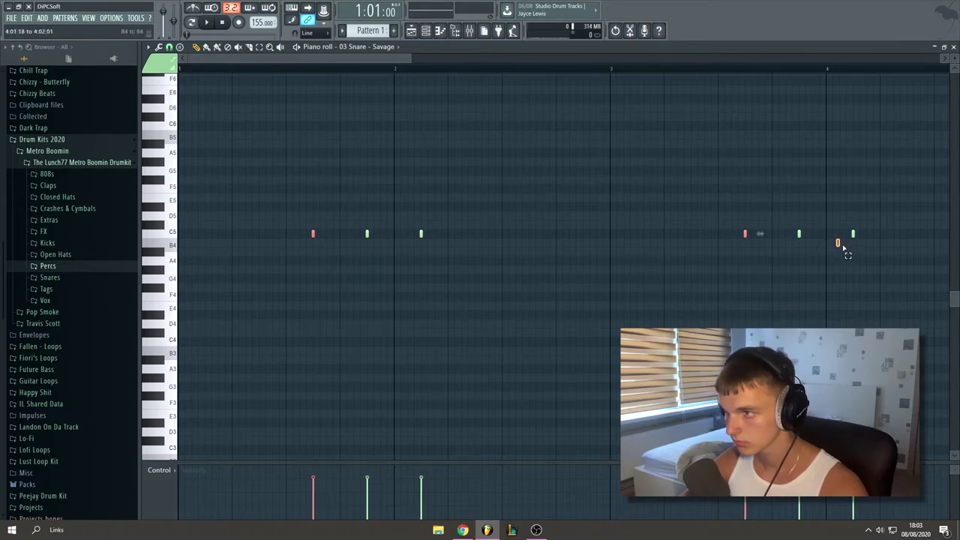
key("space")
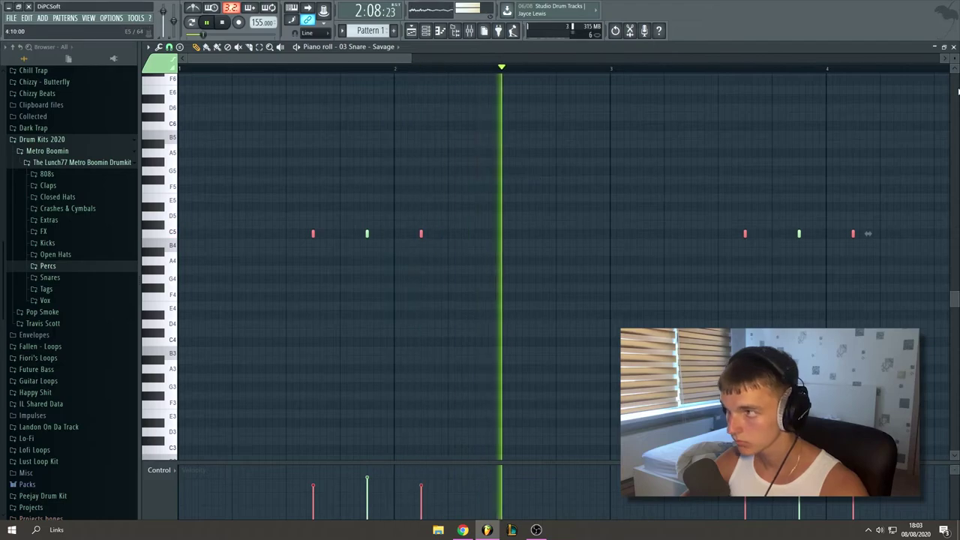
- Play the beat and recheck the placement and accents of the 03 Snare - Savage notes in the piano roll
left_click(955, 47)
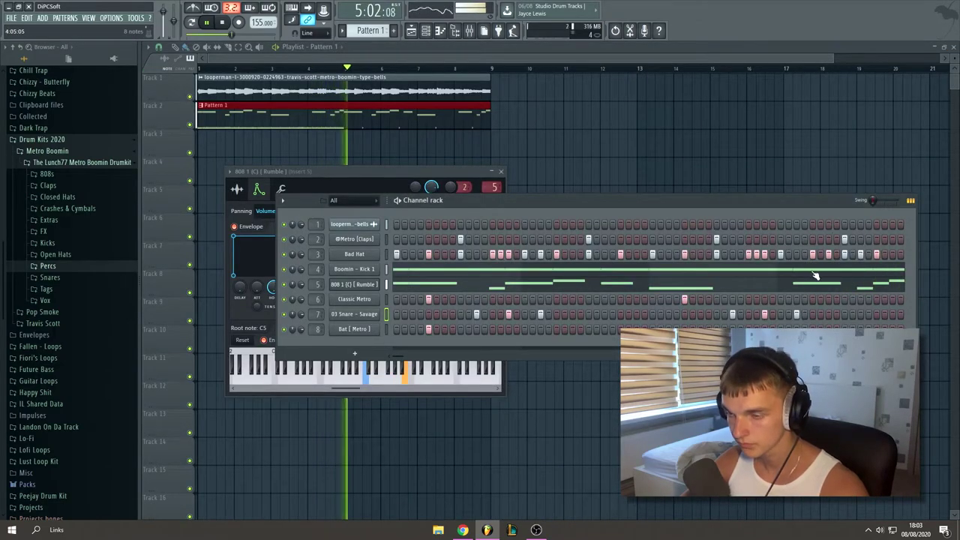
right_click(377, 314)
left_click(387, 317)
scroll(537, 74, "down", 4)
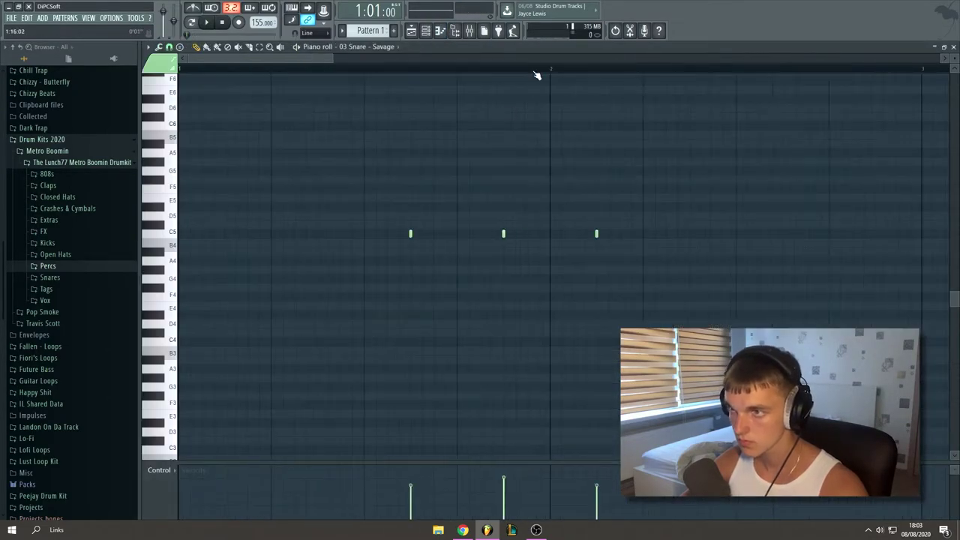
key("space")
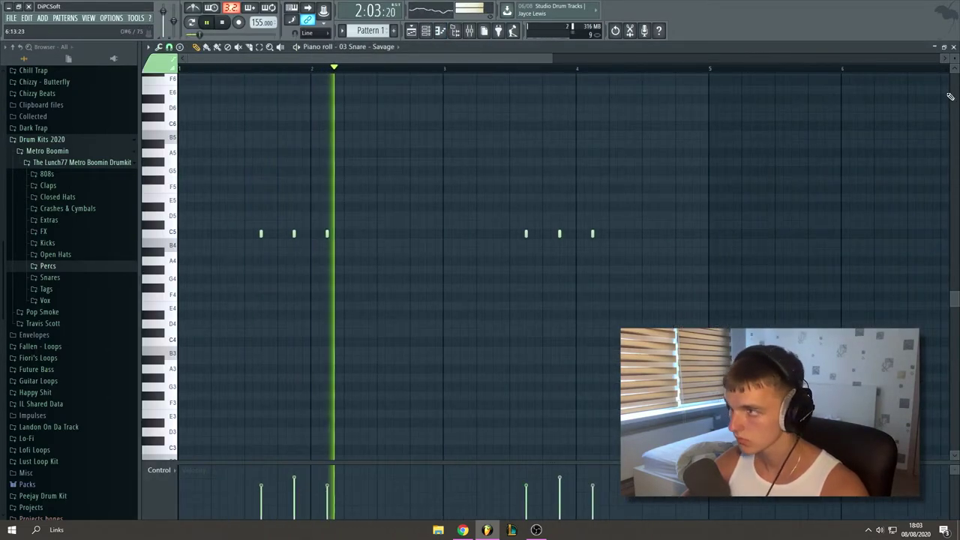
key("F7")
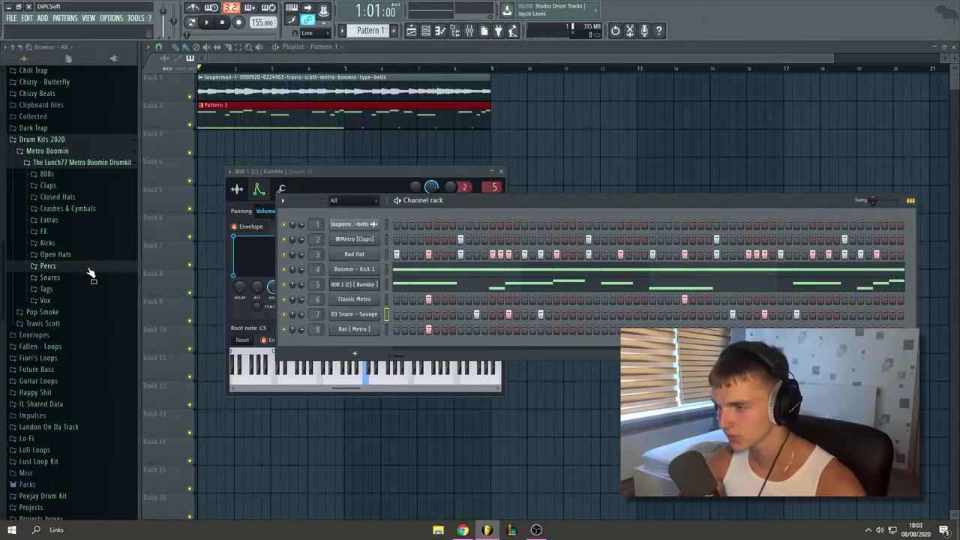
- Look through the Metro Boomin kit's Snares and Vox folders and audition vocal samples, including DMV3_Vox 2 and DMV3_Vox 4
left_click(66, 278)
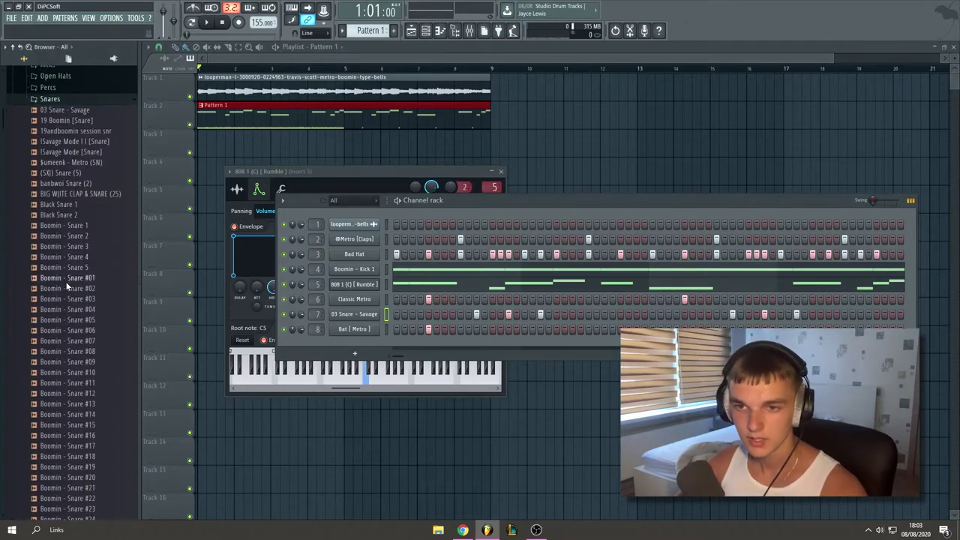
left_click(94, 89)
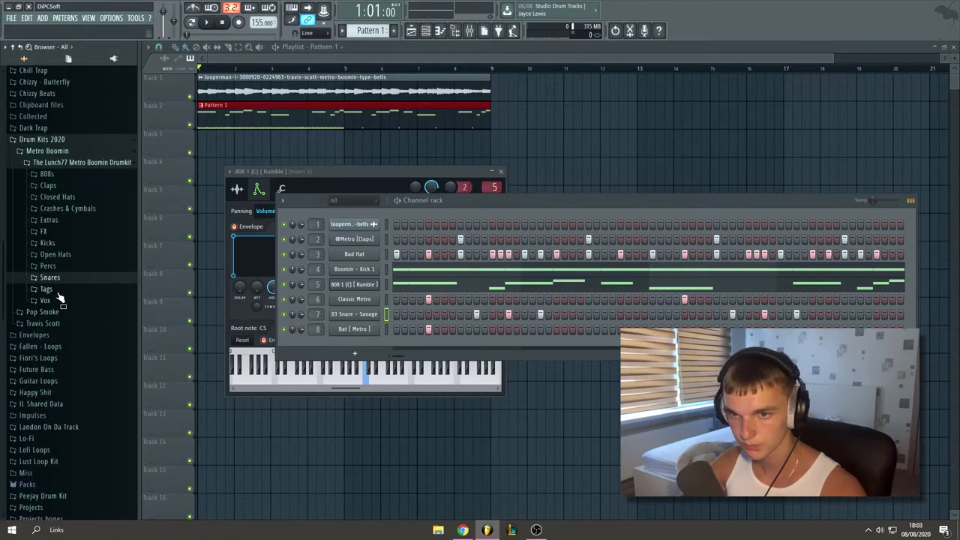
left_click(62, 299)
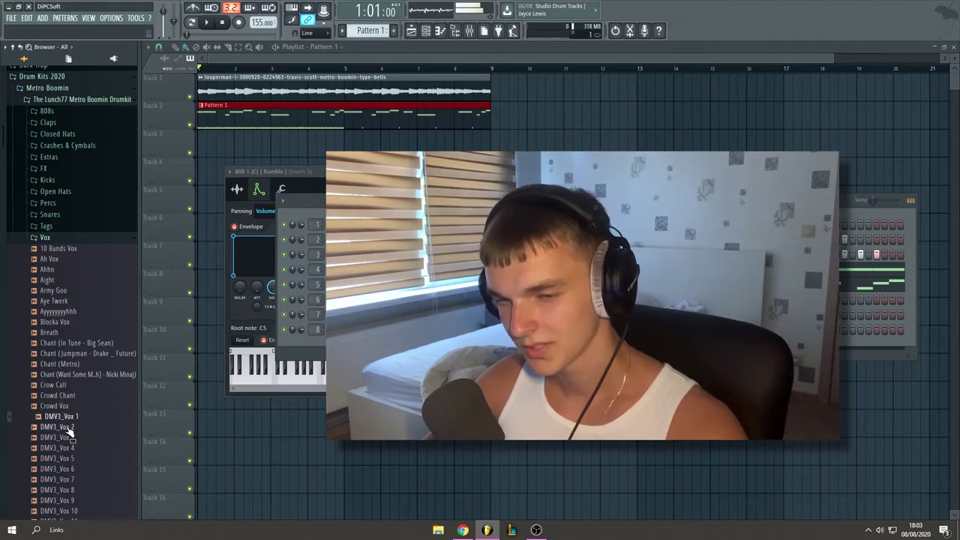
left_click(66, 427)
left_click(66, 448)
scroll(69, 452, "down", 3)
left_click(71, 405)
- Play the full eight-bar beat with the 808 piano roll closed, and check the playlist clips and channel rack
key("space")
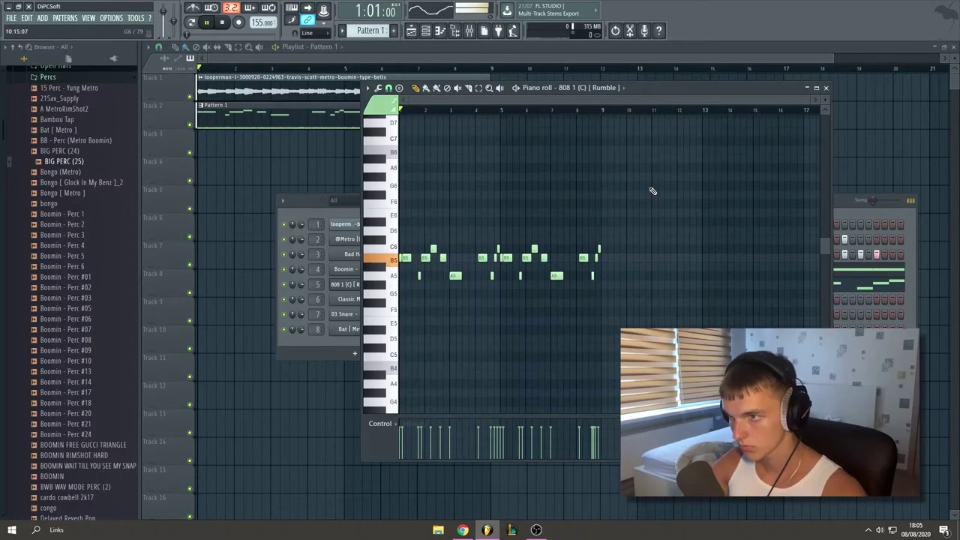
left_click(826, 87)
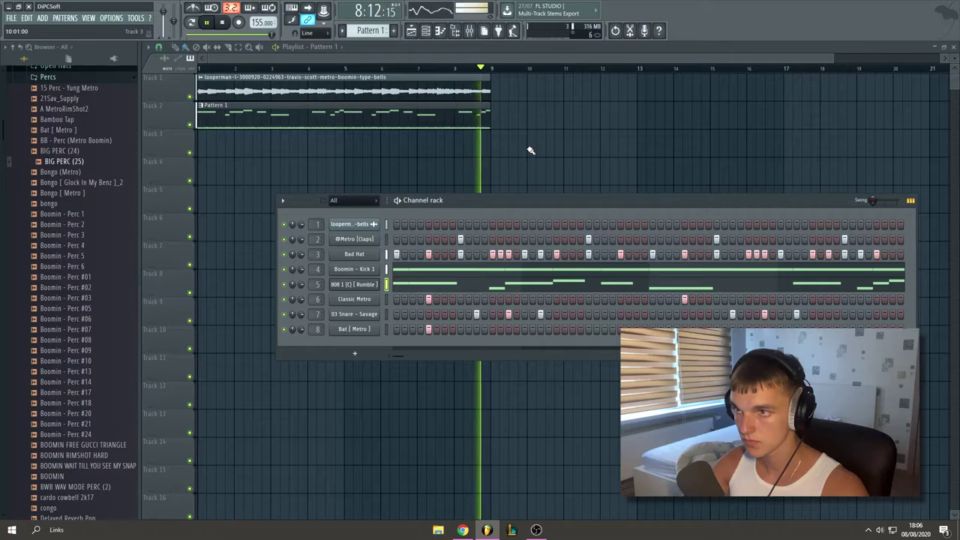
key("space")
key("F6")
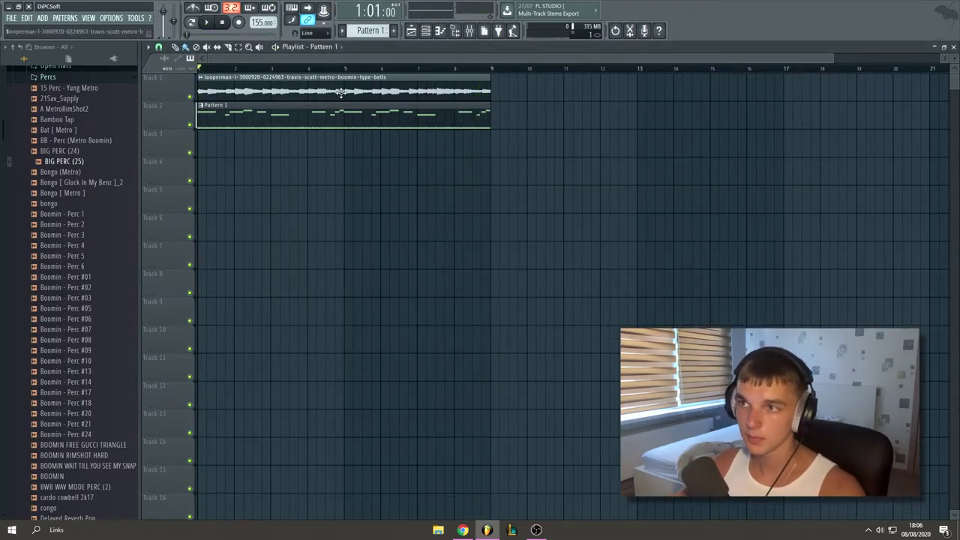
left_click(426, 30)
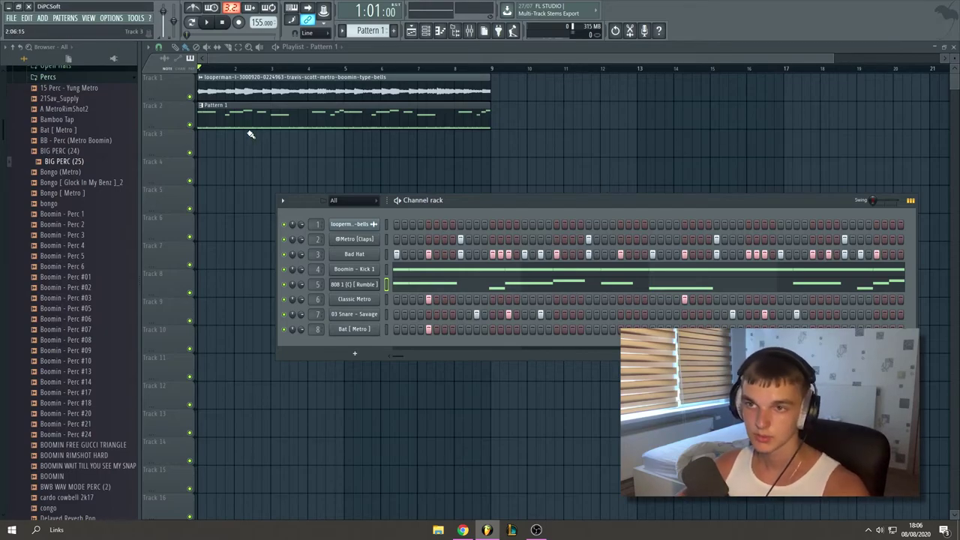
- Replay the beat from bar 1 and switch the playlist to the Draw tool
key("space")
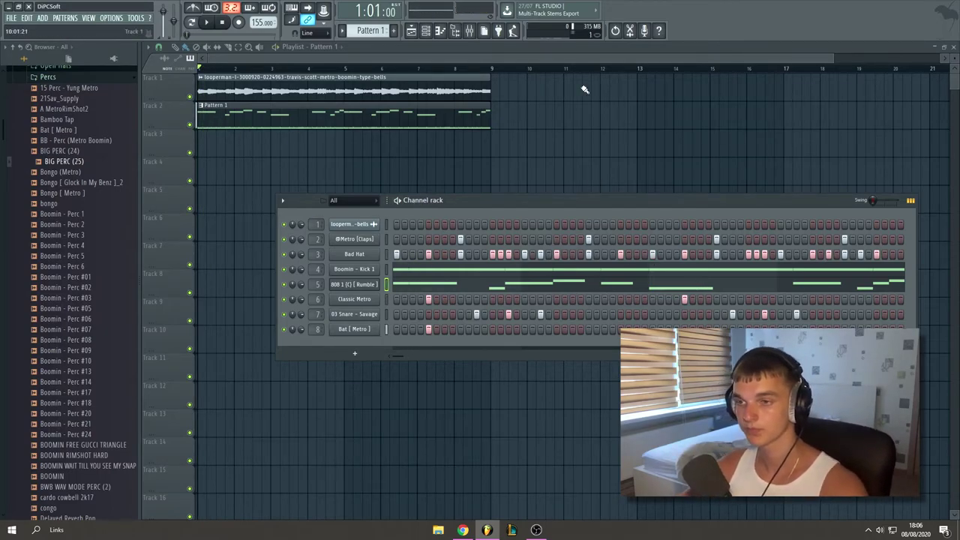
key("space")
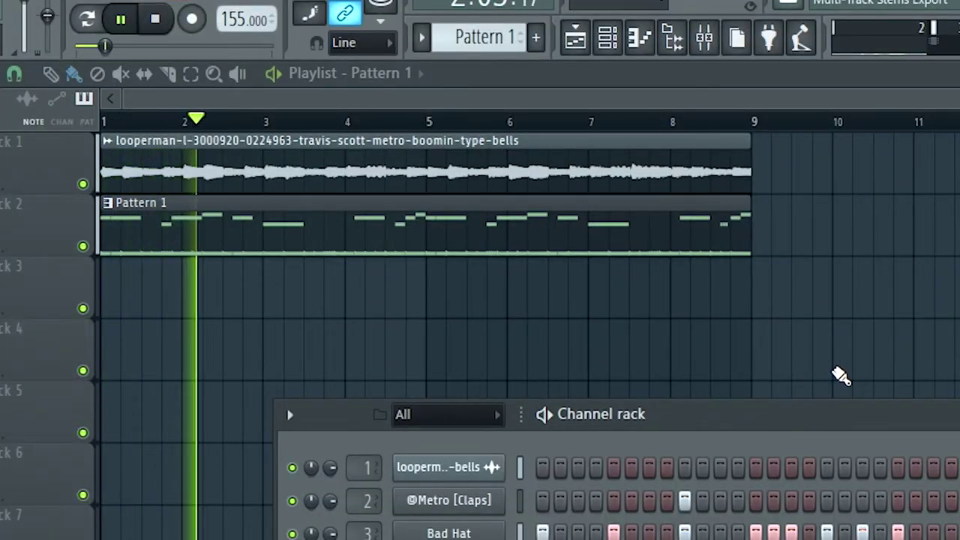
left_click(56, 76)
scroll(250, 109, "up", 2)
scroll(259, 113, "left", 2)
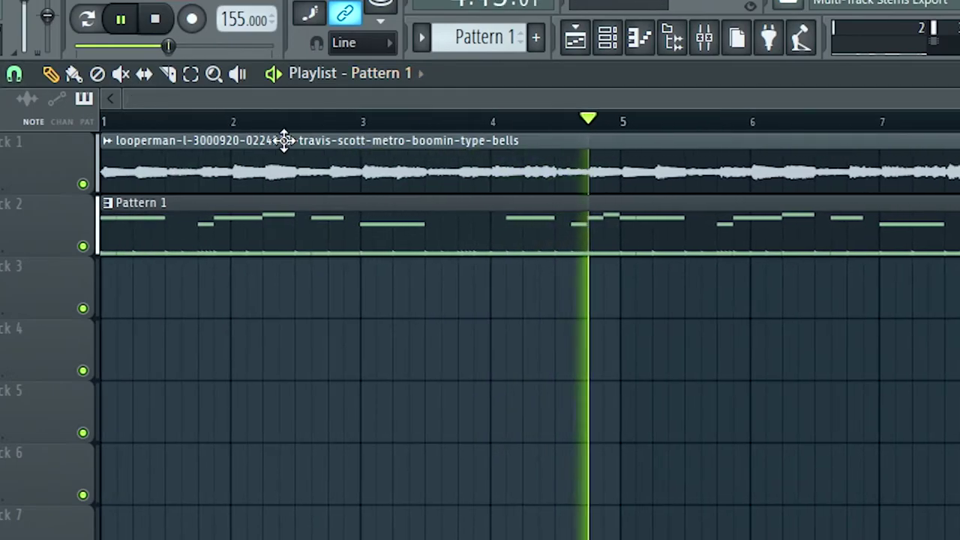